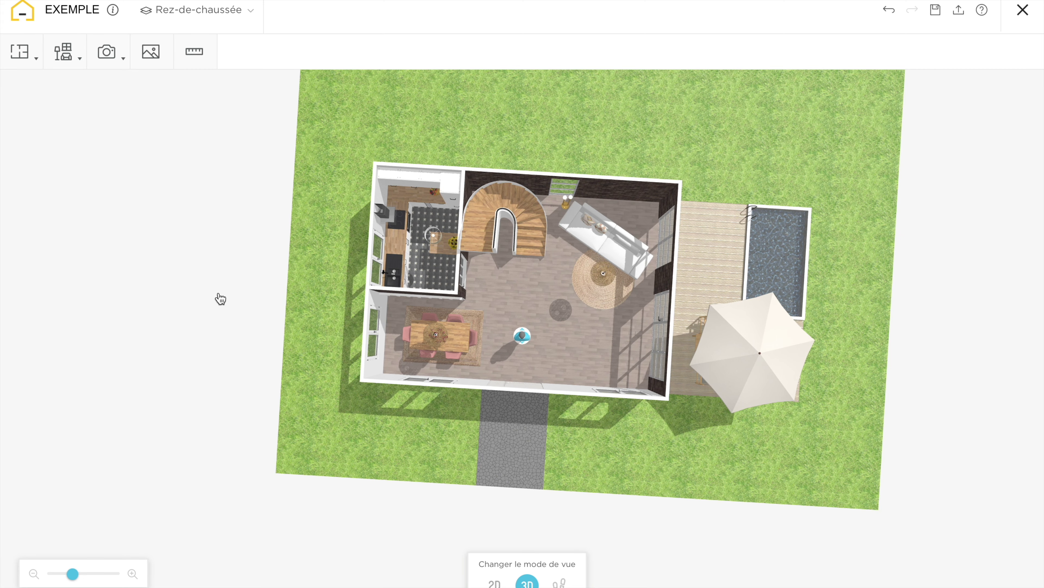
# Step: Switch to the 2D plan and check the lengths of the kitchen's two interior walls
pyautogui.click(496, 578)
pyautogui.click(470, 140)
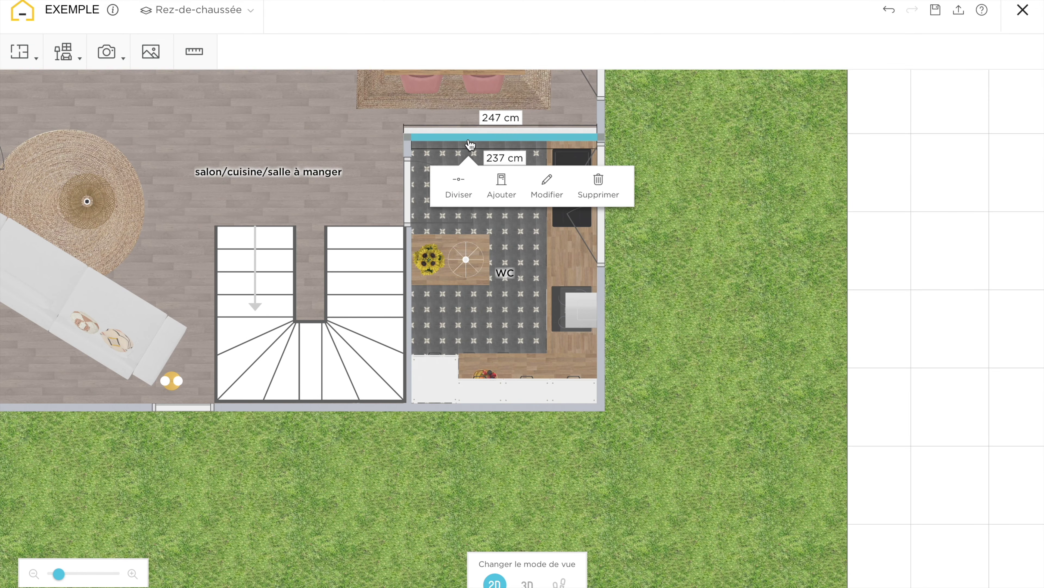
pyautogui.click(408, 157)
pyautogui.scroll(-5, 231, 211)
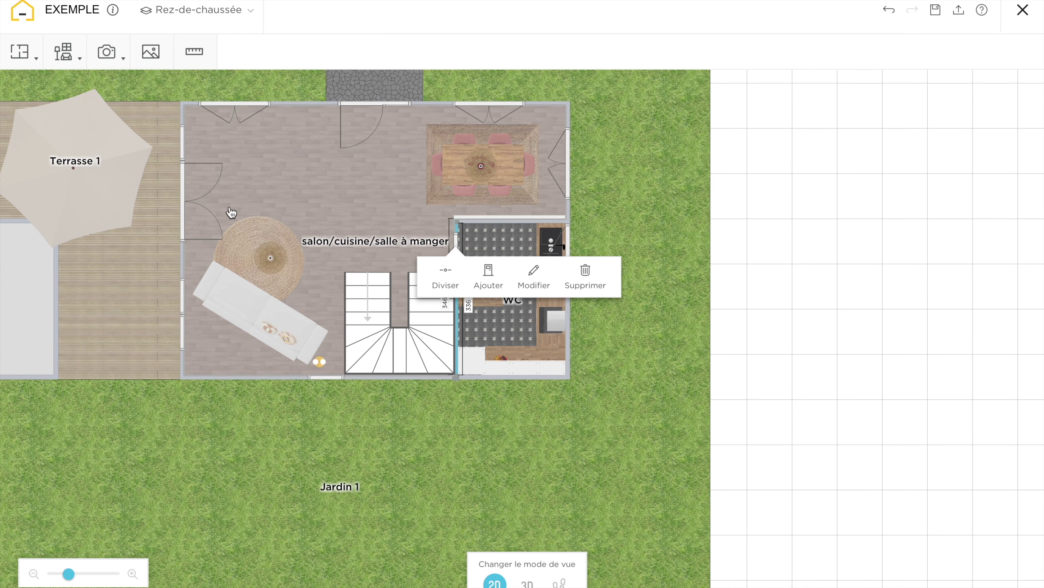
pyautogui.click(774, 347)
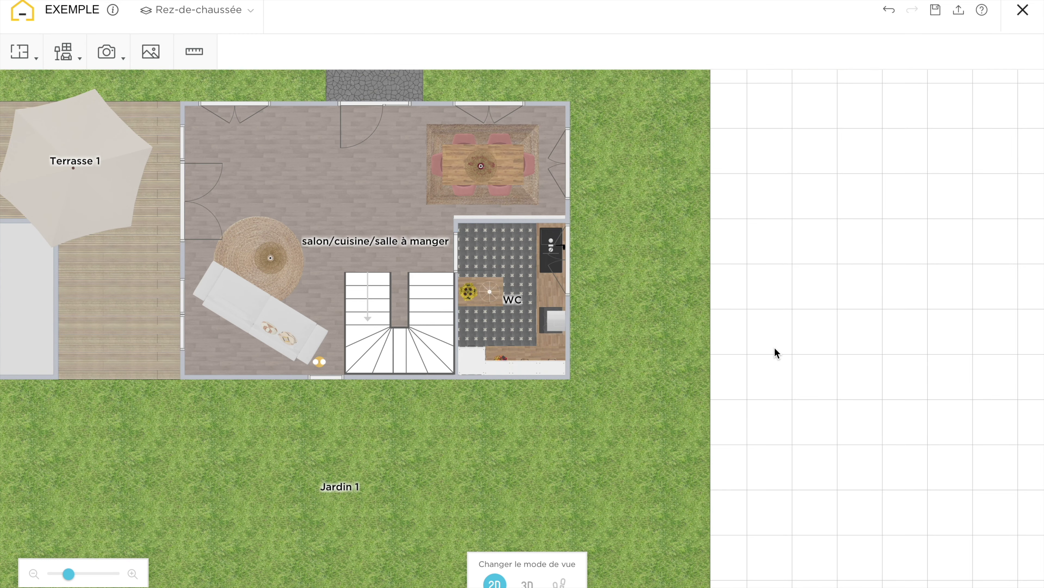
pyautogui.moveTo(774, 347); pyautogui.dragTo(879, 347)
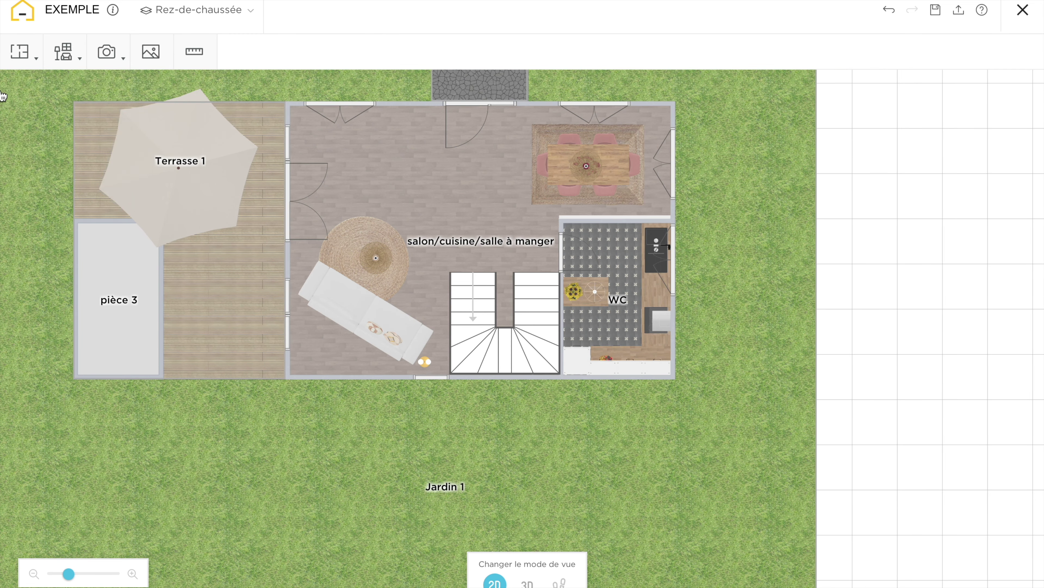
# Step: Draw walls forming a rectangular room, about 360 by 250 cm, against the living room's lower exterior wall, starting at the house corner
pyautogui.click(20, 52)
pyautogui.click(26, 87)
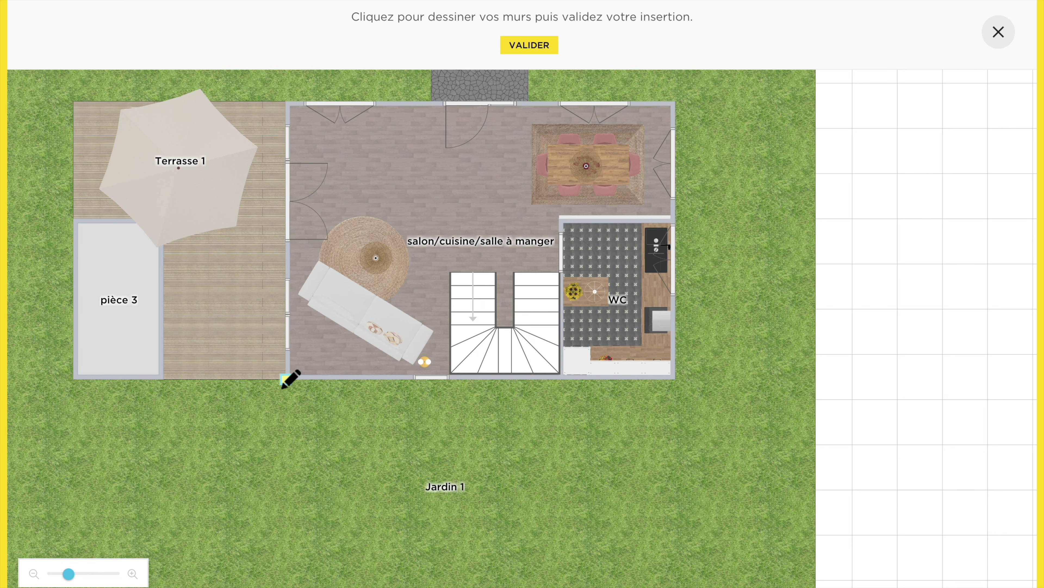
pyautogui.click(286, 386)
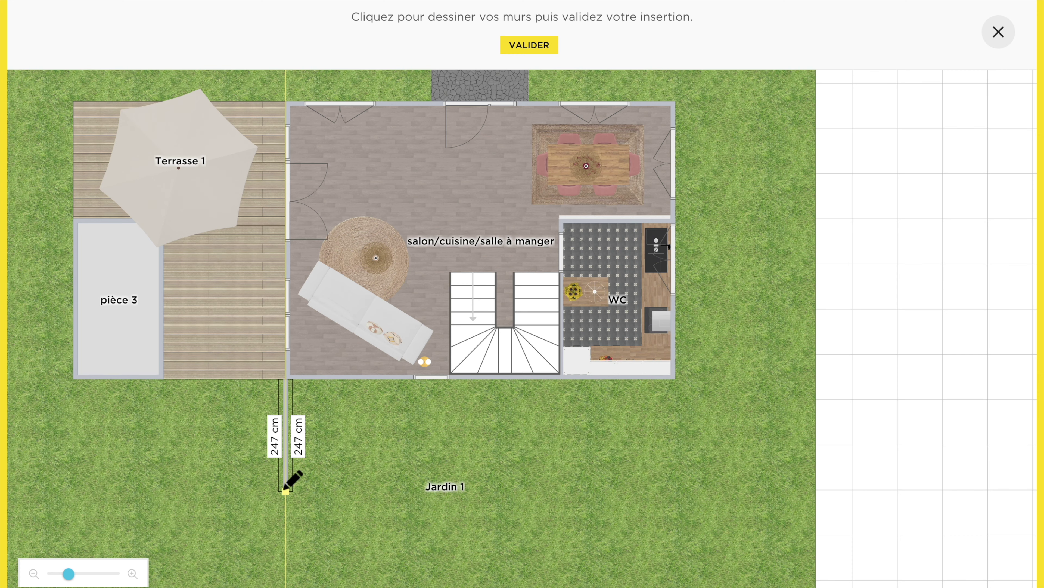
pyautogui.click(286, 491)
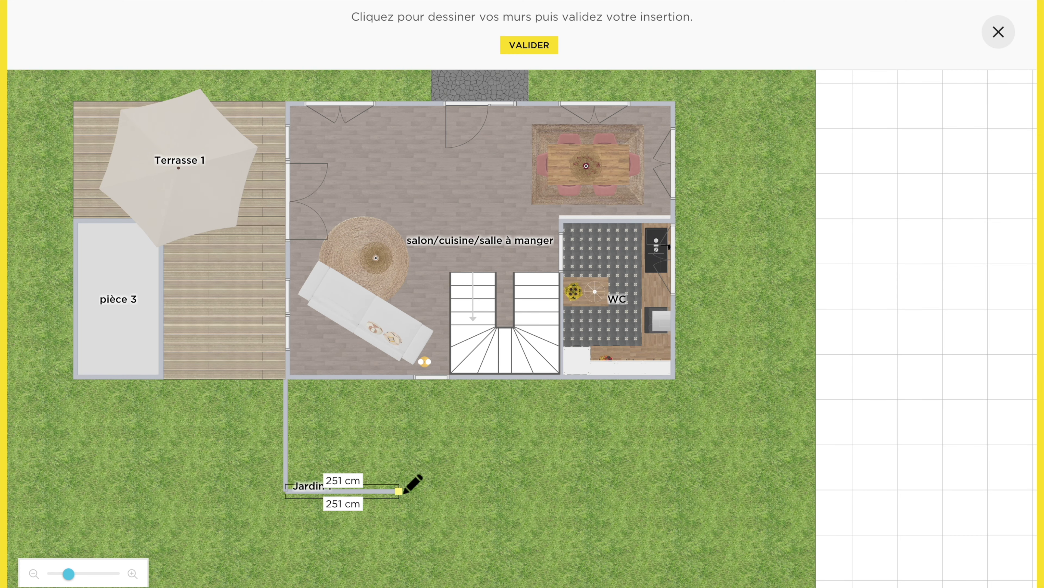
pyautogui.click(450, 491)
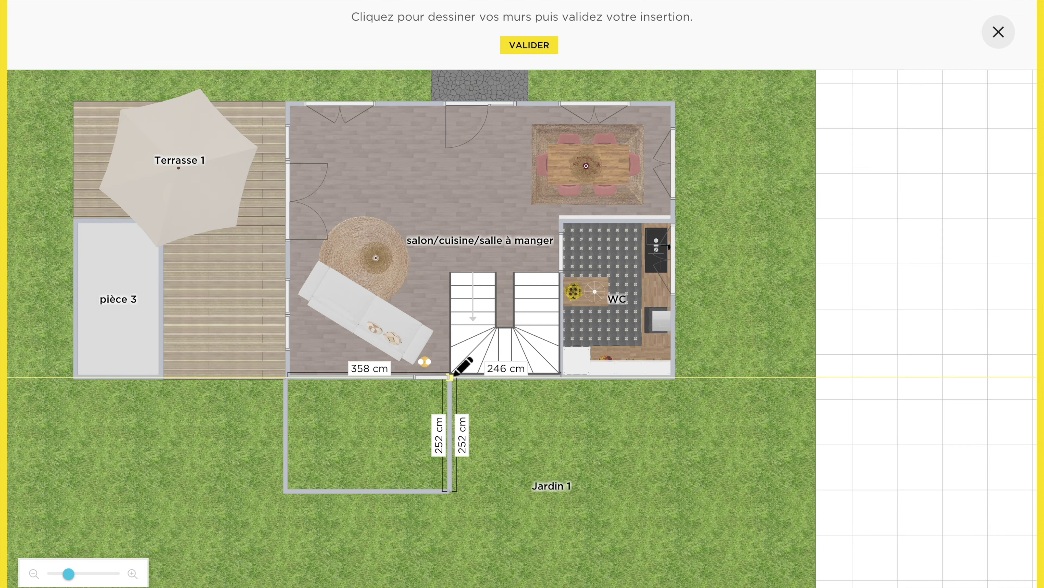
pyautogui.click(450, 376)
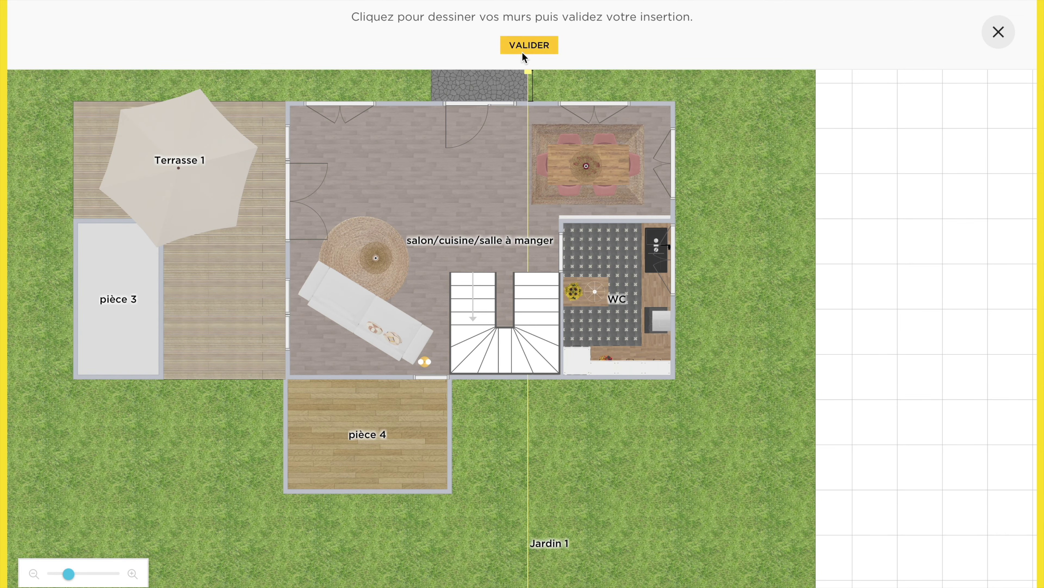
pyautogui.click(529, 45)
# Step: Align the new room's left wall with the house's left exterior wall
pyautogui.scroll(3, 399, 438)
pyautogui.moveTo(665, 387); pyautogui.dragTo(710, 372)
pyautogui.click(365, 361)
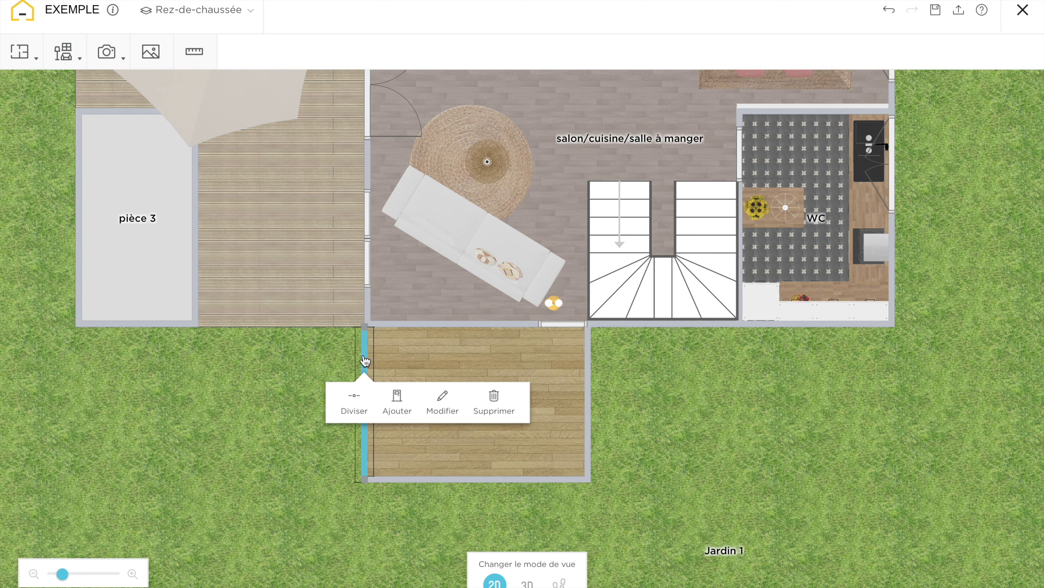
pyautogui.moveTo(364, 355); pyautogui.dragTo(366, 355)
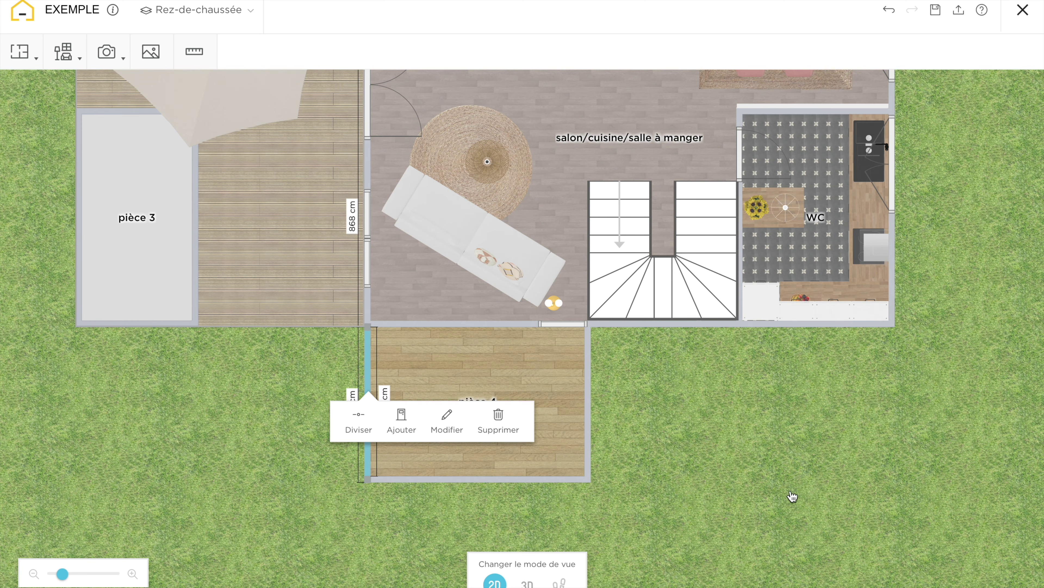
pyautogui.click(792, 496)
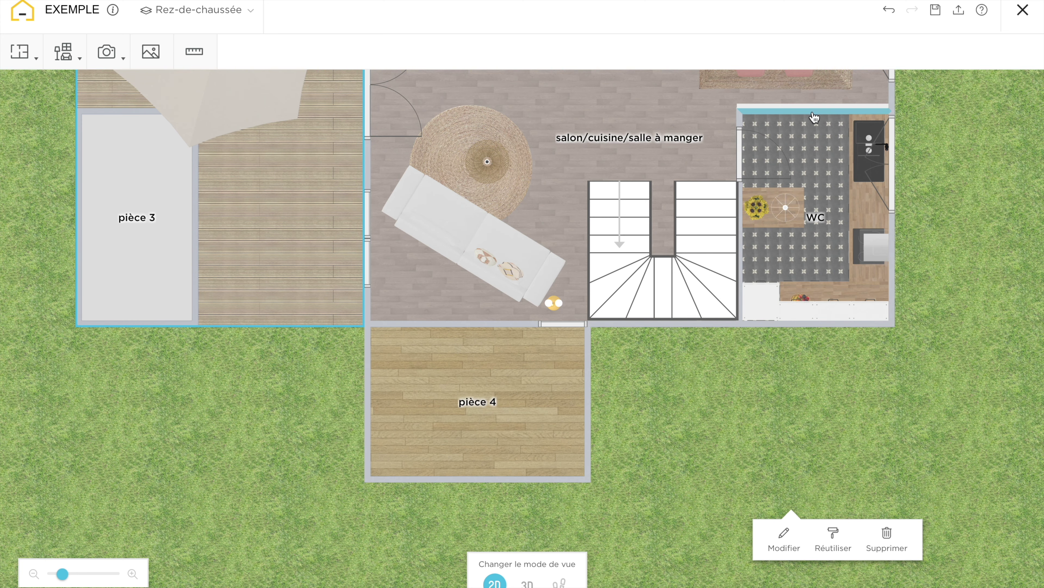
# Step: Set the inner length of the new room's left wall to 237 cm, applying the change to the lower end
pyautogui.click(814, 111)
pyautogui.click(678, 399)
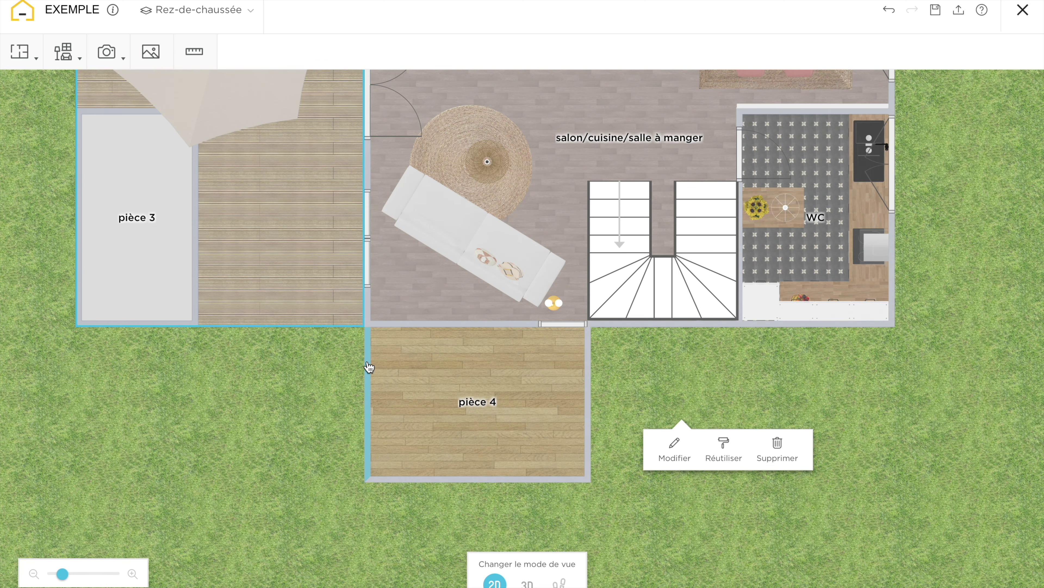
pyautogui.click(369, 366)
pyautogui.click(207, 500)
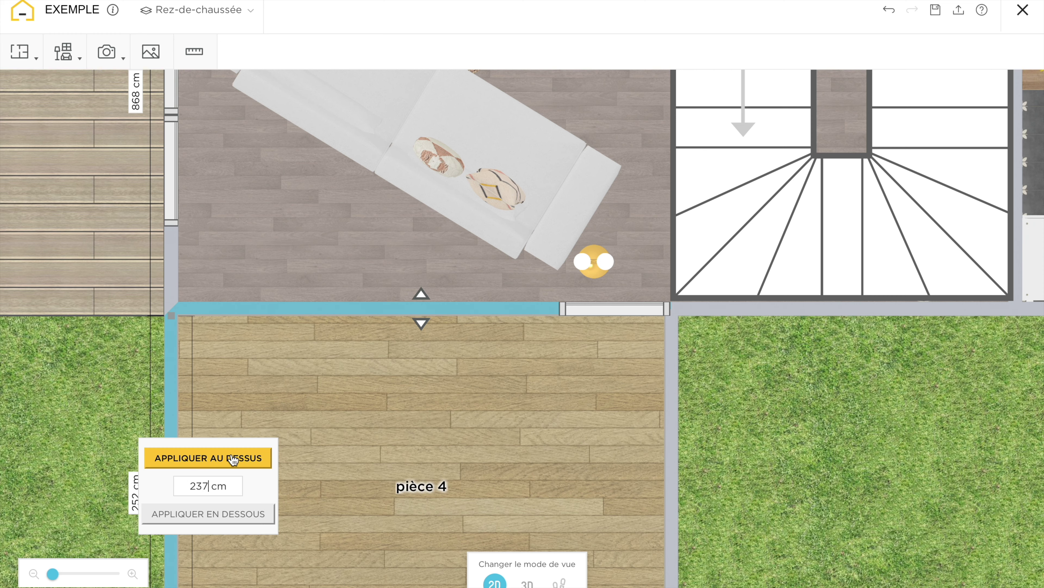
pyautogui.click(230, 527)
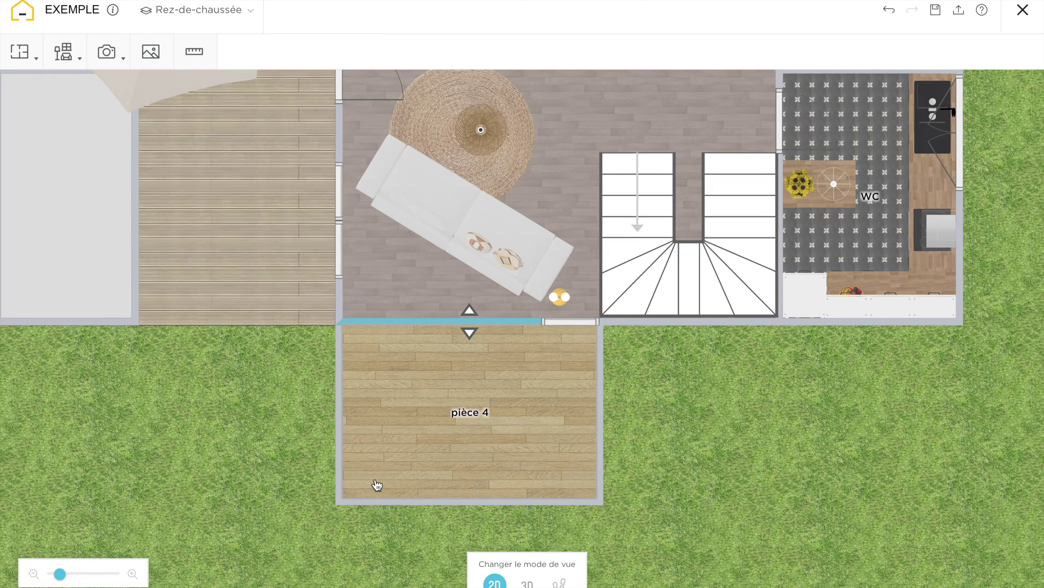
# Step: Set the inner length of the new room's bottom wall to 336 cm, applying the change to the right
pyautogui.click(784, 221)
pyautogui.click(497, 502)
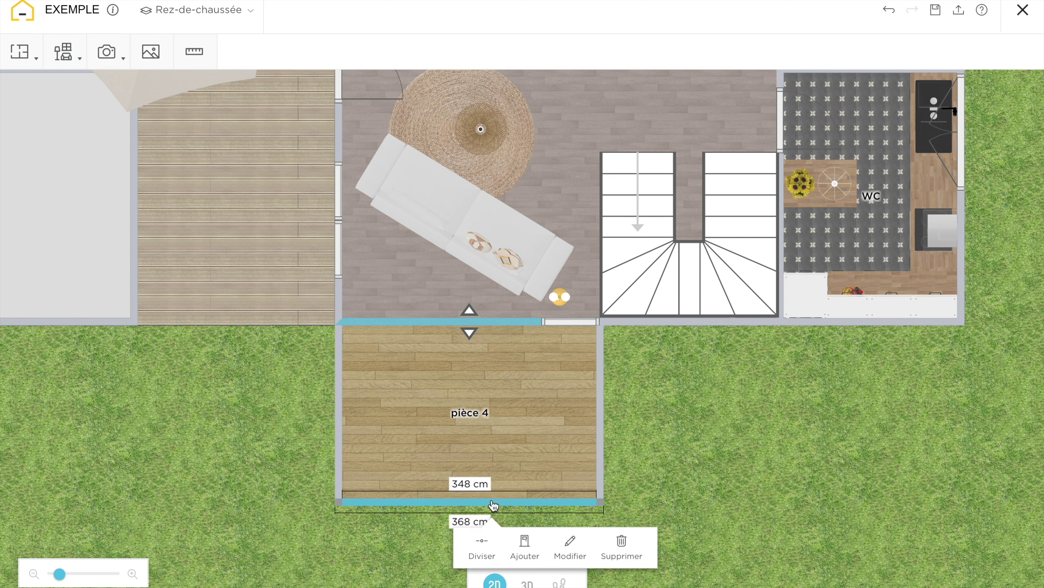
pyautogui.click(463, 487)
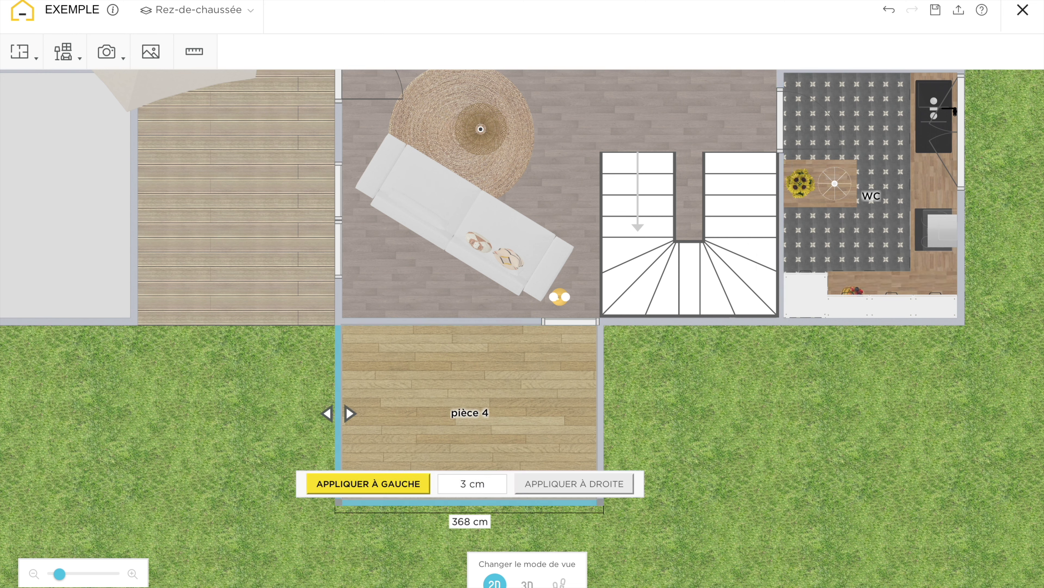
pyautogui.click(576, 484)
pyautogui.click(578, 325)
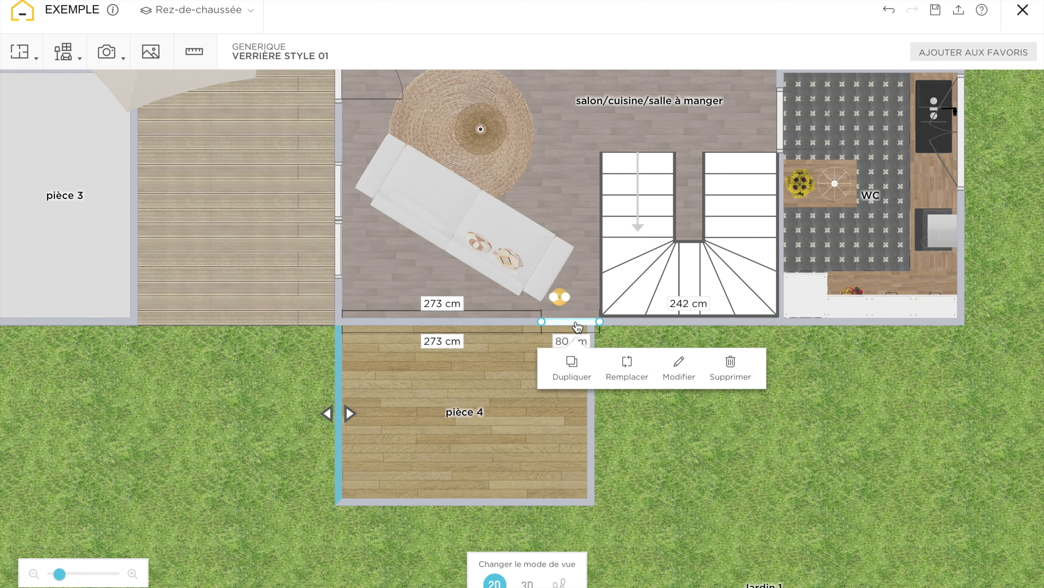
pyautogui.click(709, 448)
pyautogui.scroll(-2, 655, 396)
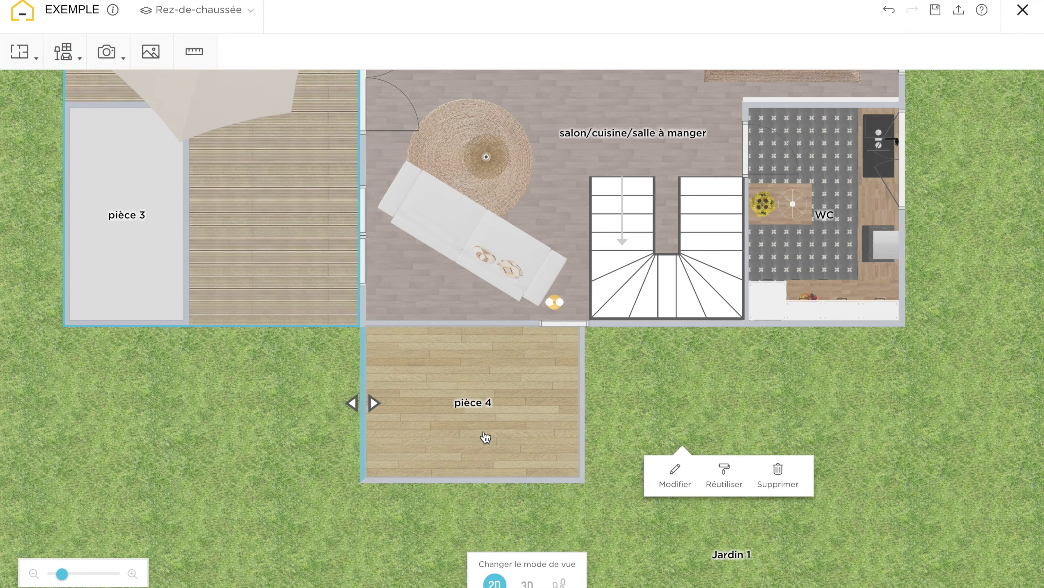
pyautogui.click(485, 435)
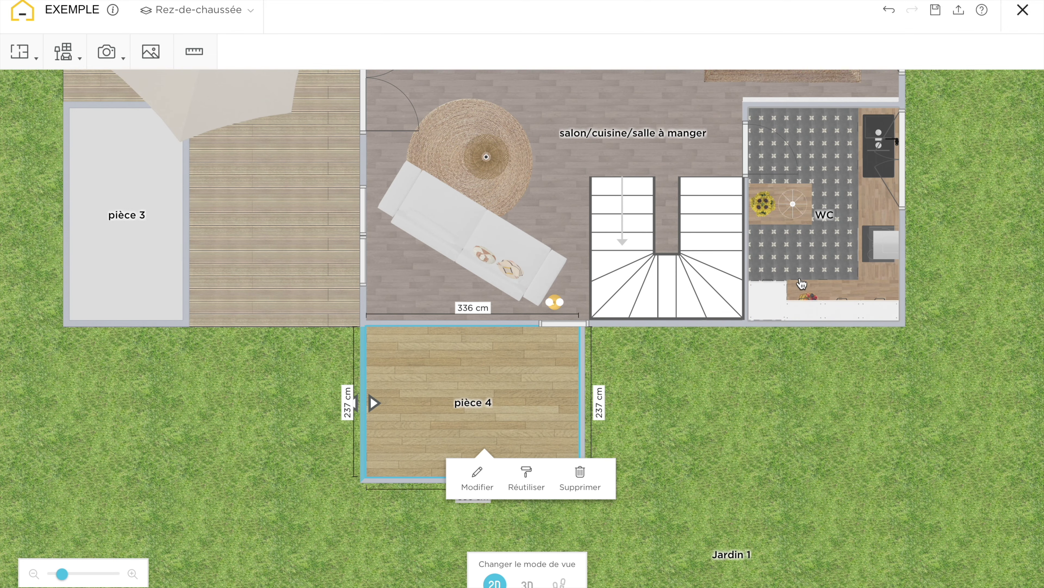
# Step: Reuse the kitchen's DECORATIVA DEC 8 20x20 floor tile on the new room's floor
pyautogui.click(801, 260)
pyautogui.click(877, 297)
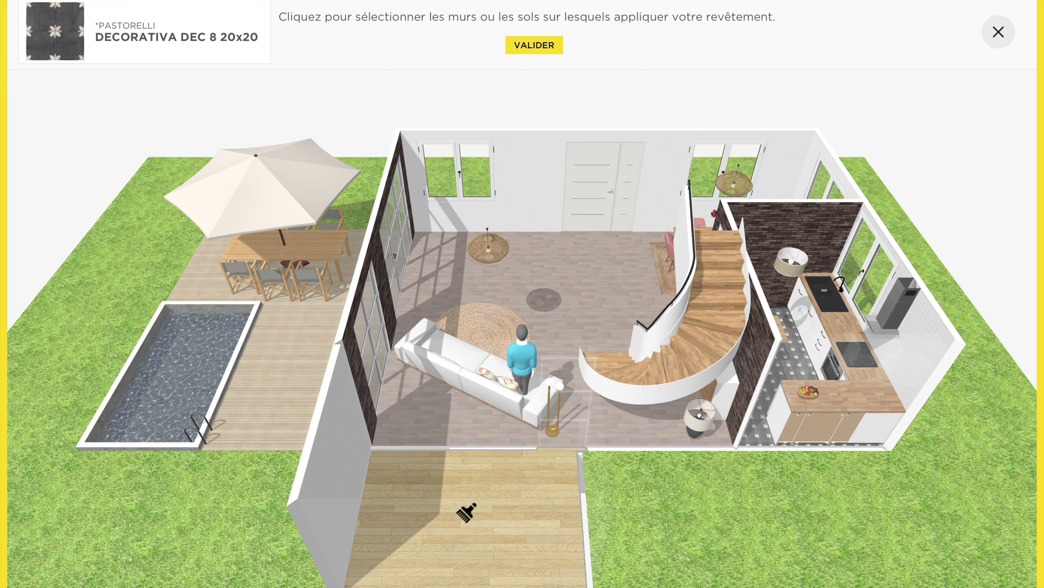
pyautogui.click(465, 514)
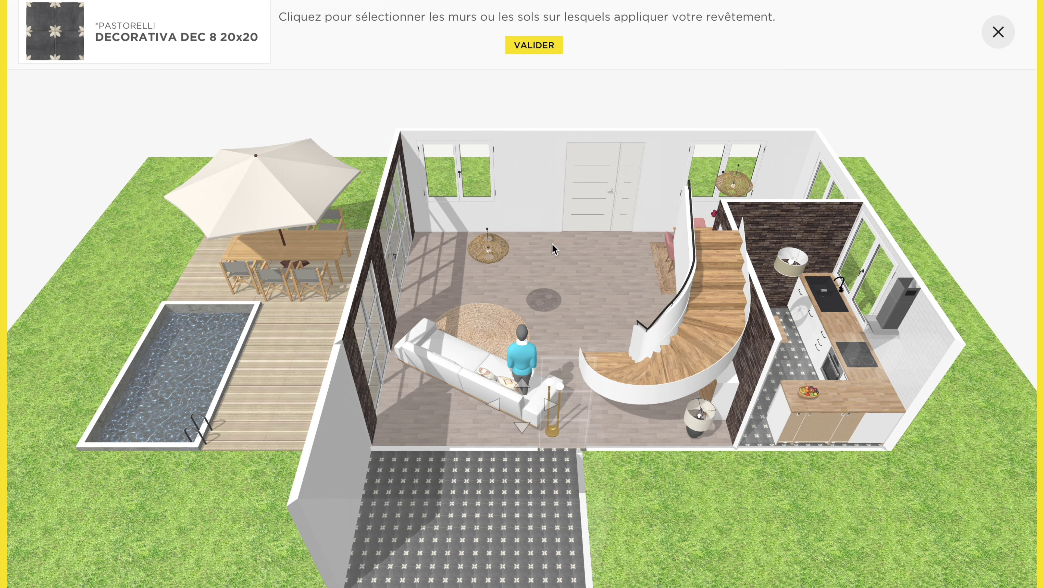
pyautogui.click(526, 45)
# Step: Pick up the Terreal Briques covering from the kitchen's interior wall for reuse
pyautogui.moveTo(979, 149); pyautogui.dragTo(944, 223)
pyautogui.moveTo(523, 342)
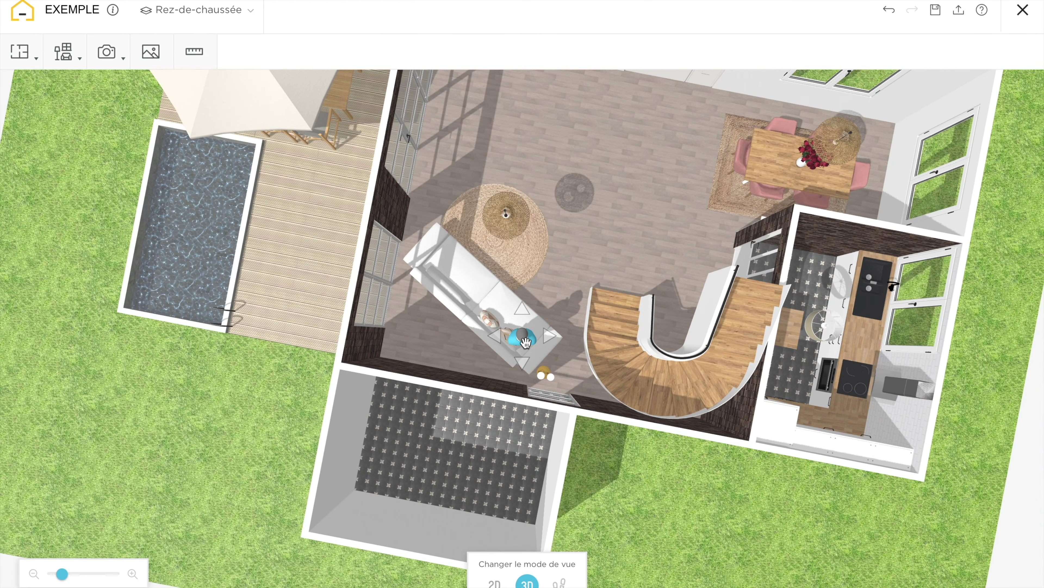
pyautogui.moveTo(523, 341); pyautogui.dragTo(816, 416)
pyautogui.moveTo(465, 424); pyautogui.dragTo(832, 468)
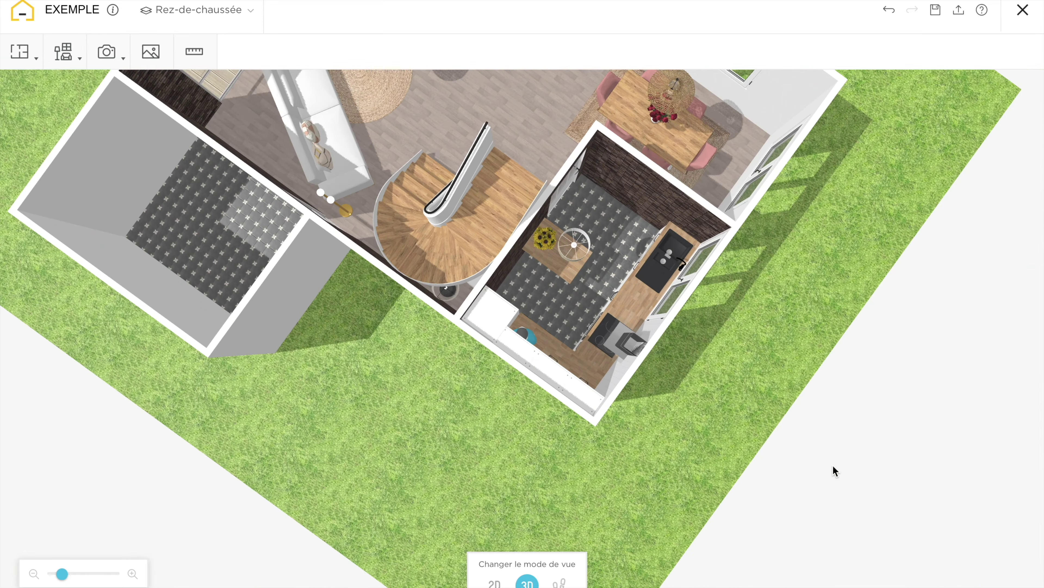
pyautogui.click(624, 185)
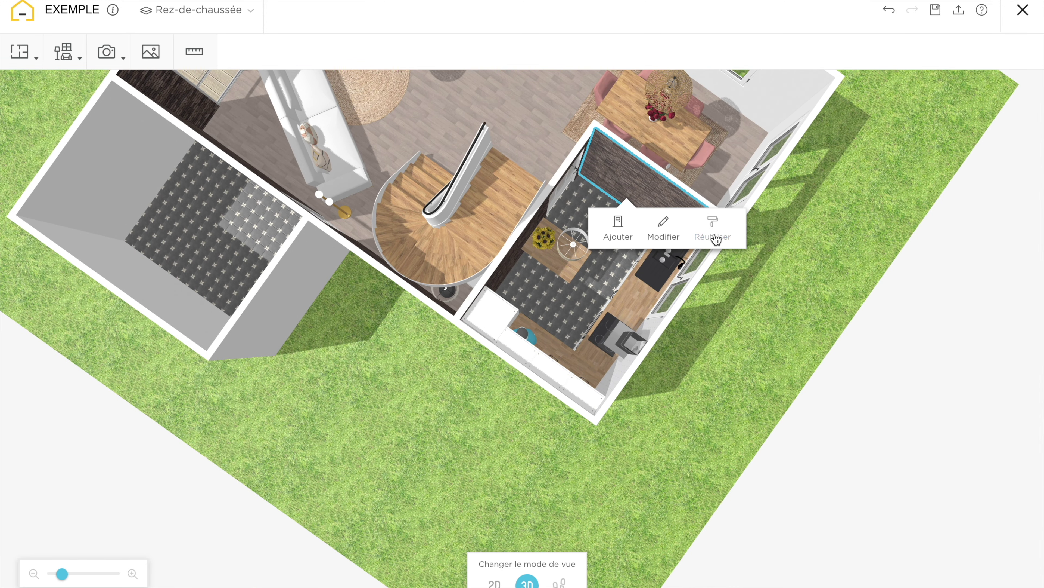
pyautogui.click(716, 238)
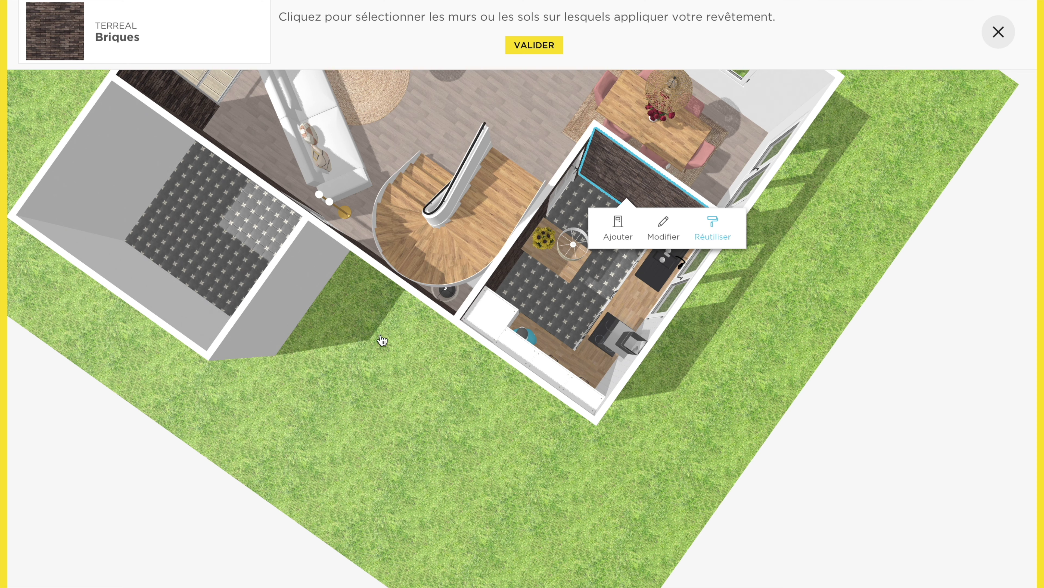
# Step: Apply the Briques covering to the new room's wall shared with the living room and to its right wall
pyautogui.click(171, 312)
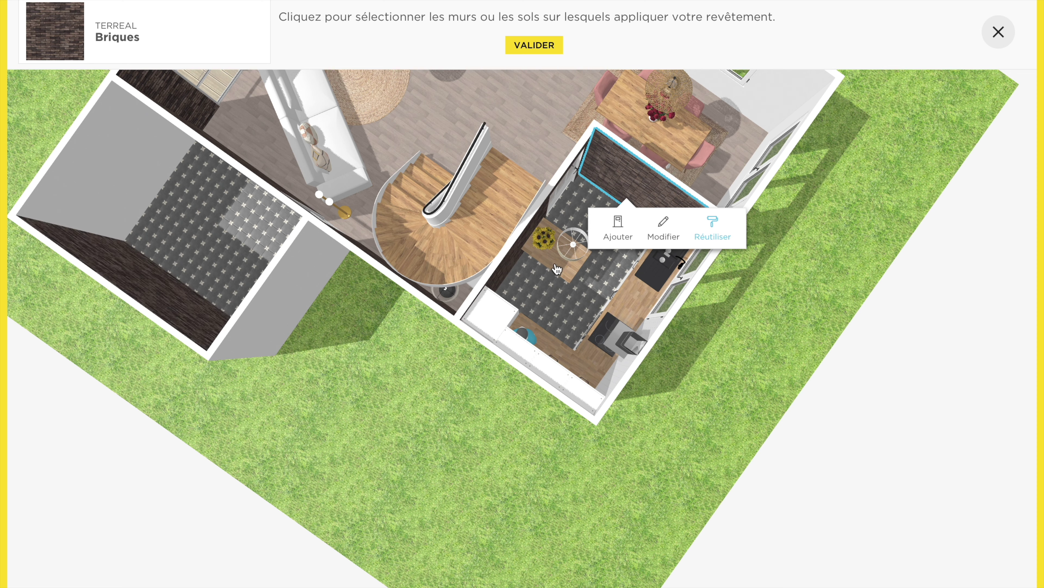
pyautogui.click(153, 301)
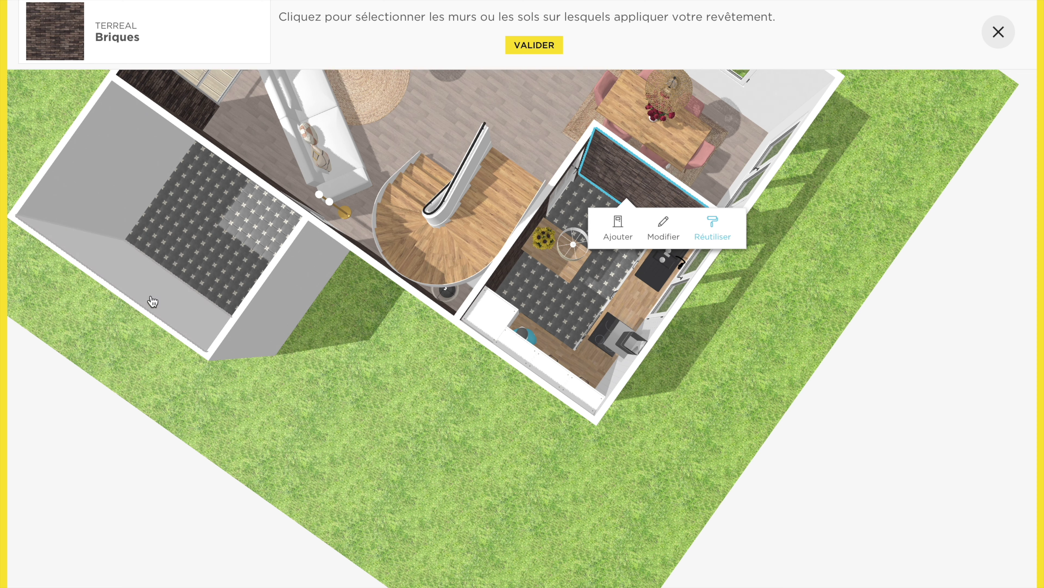
pyautogui.moveTo(524, 336); pyautogui.dragTo(213, 230)
pyautogui.moveTo(287, 412); pyautogui.dragTo(412, 350)
pyautogui.click(480, 268)
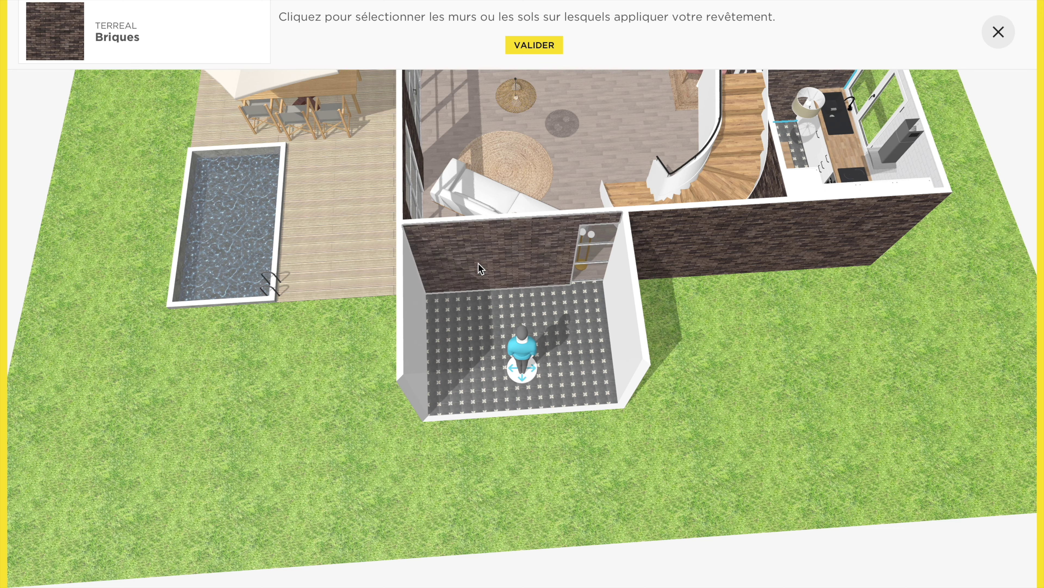
pyautogui.click(623, 334)
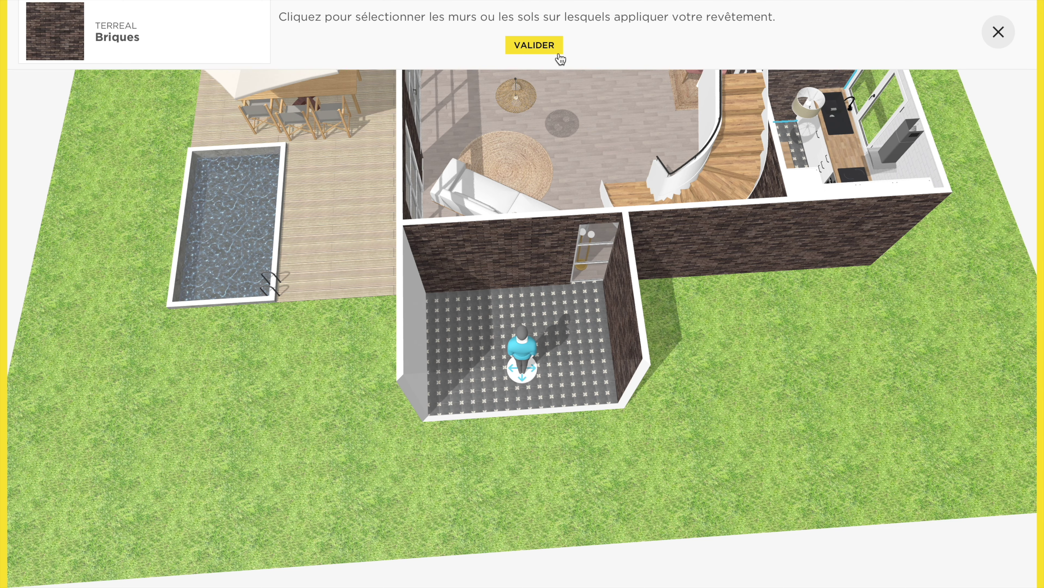
pyautogui.click(550, 45)
# Step: Reuse the Carrelage briquette 20x7.5 covering from the kitchen's window wall on the new room's left wall
pyautogui.moveTo(538, 374); pyautogui.dragTo(801, 194)
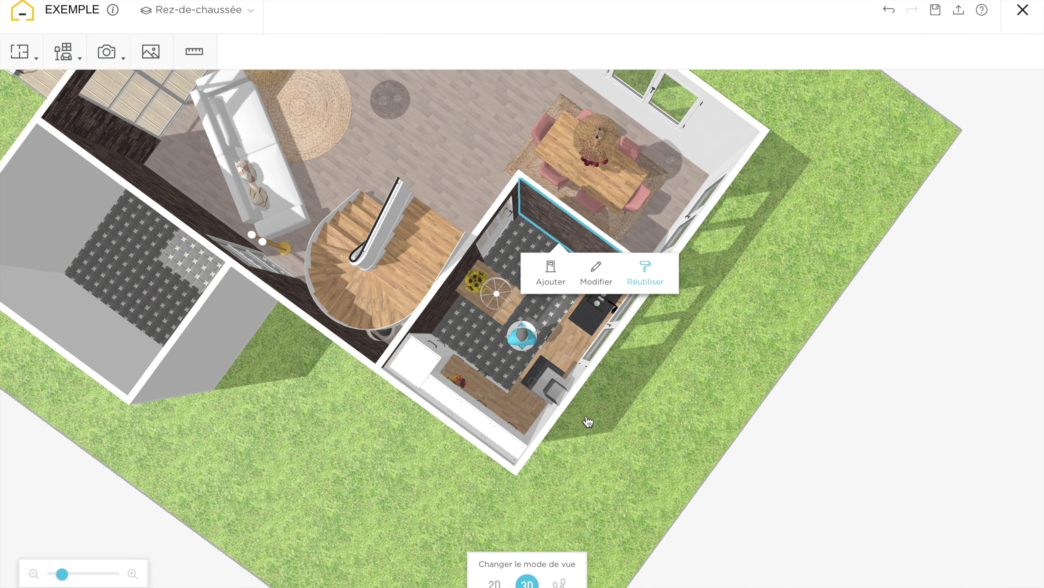
pyautogui.click(582, 383)
pyautogui.click(667, 428)
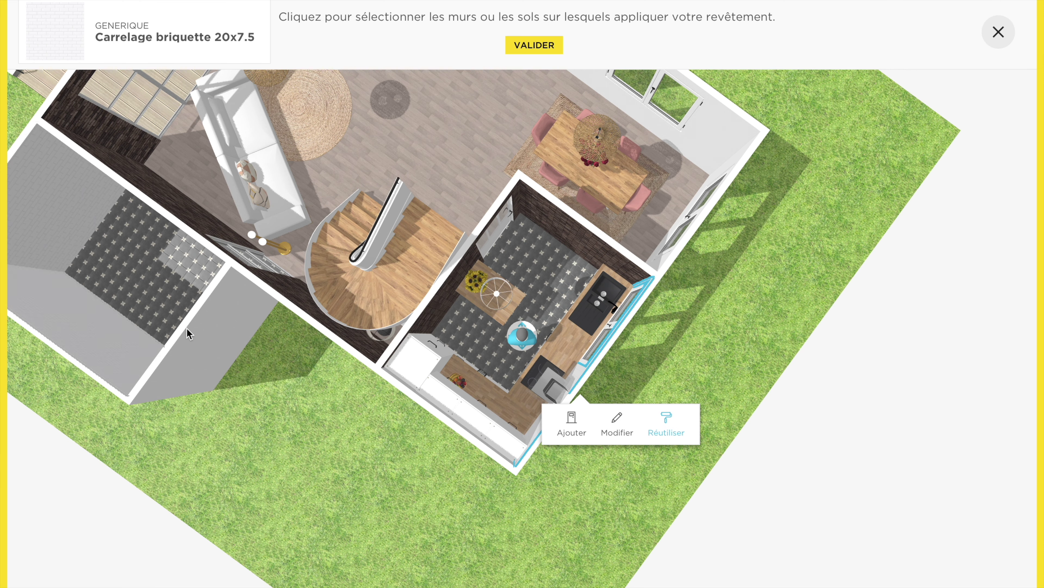
pyautogui.click(534, 46)
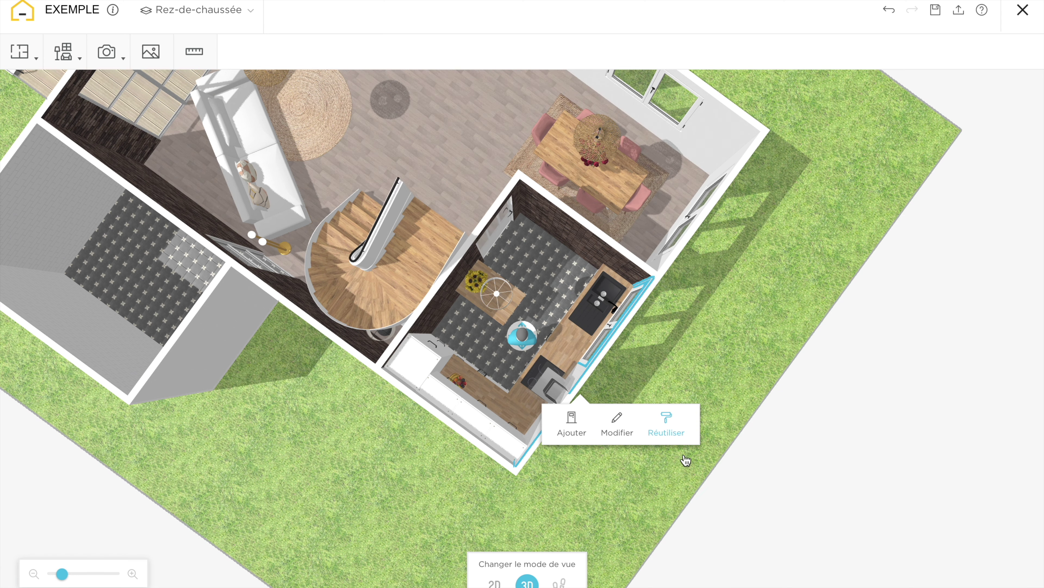
pyautogui.click(805, 386)
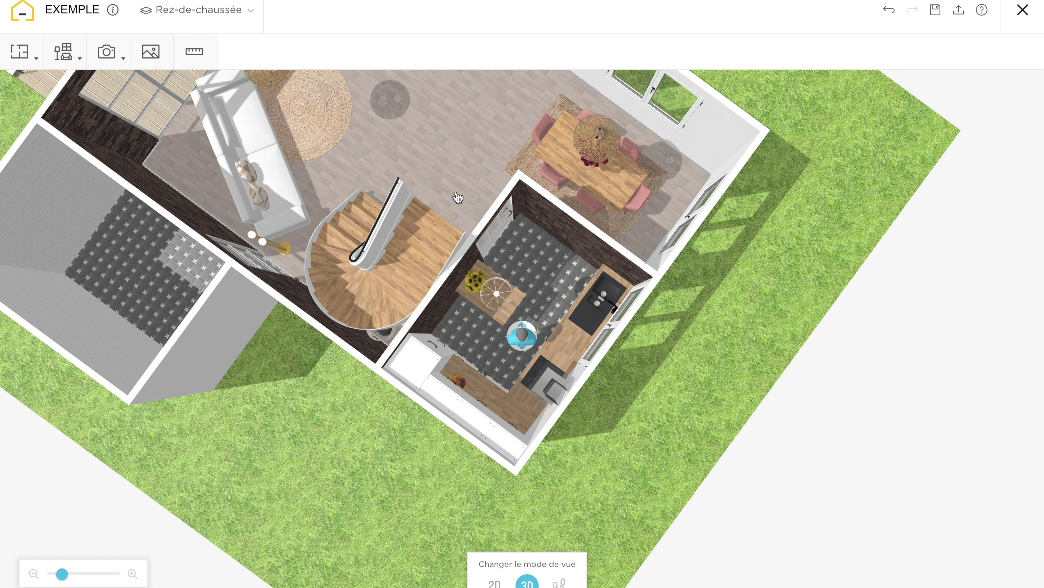
# Step: Duplicate the kitchen's interior door and switch to the 2D plan view
pyautogui.click(502, 237)
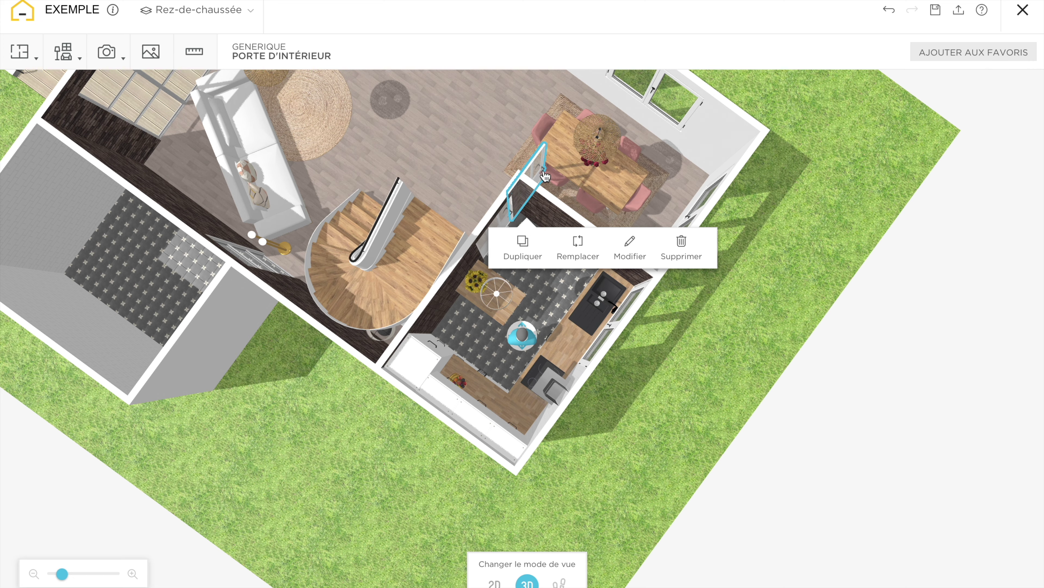
pyautogui.moveTo(543, 176); pyautogui.dragTo(412, 335)
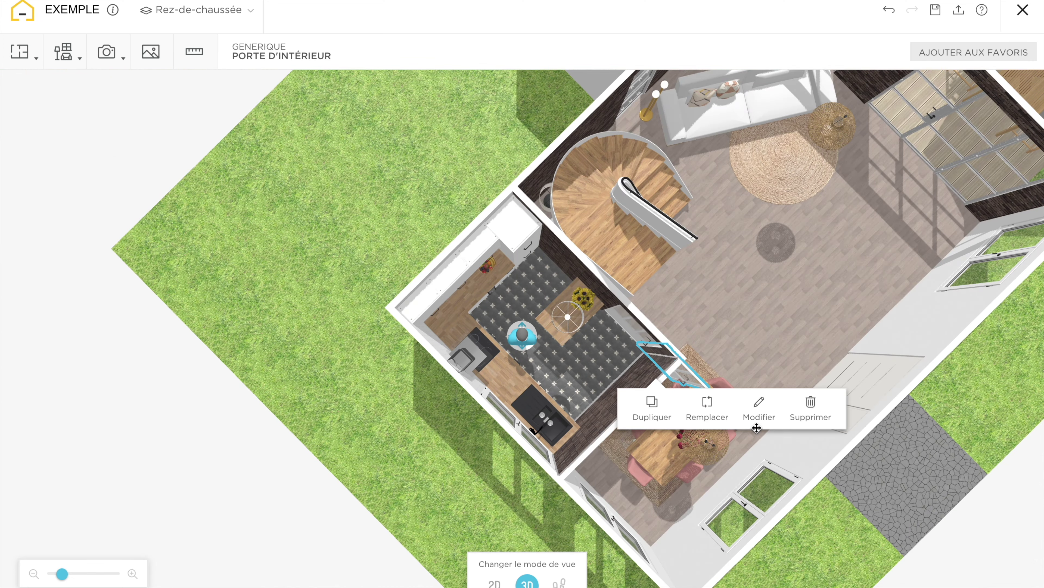
pyautogui.moveTo(688, 385); pyautogui.dragTo(696, 457)
pyautogui.scroll(-3, 696, 457)
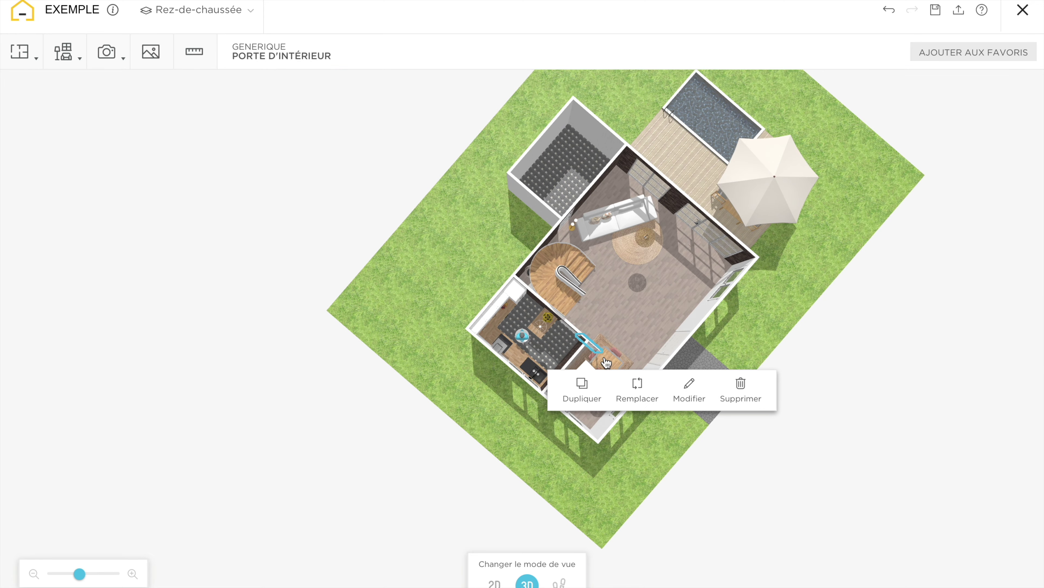
pyautogui.moveTo(595, 353); pyautogui.dragTo(622, 330)
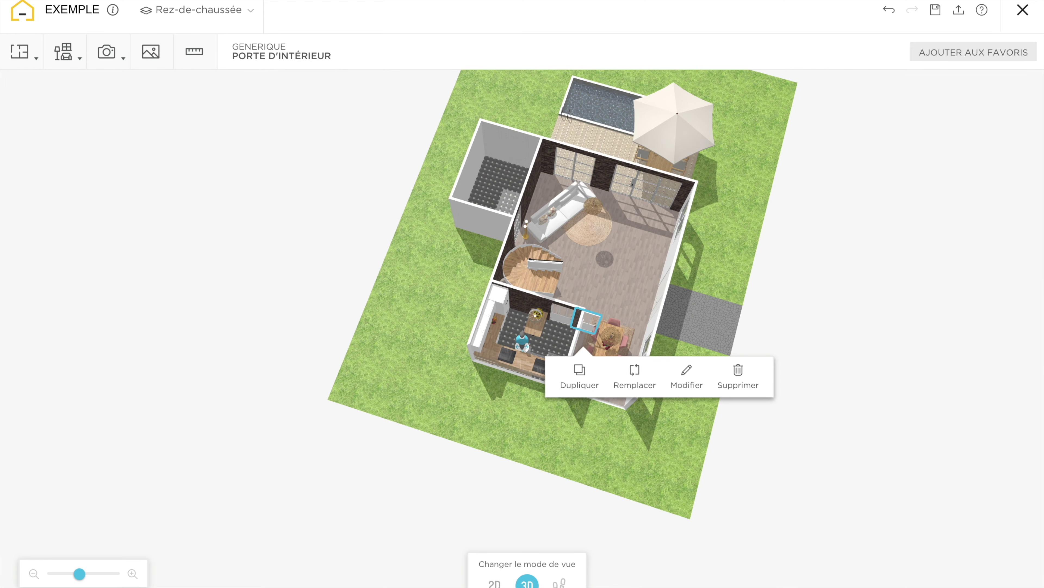
pyautogui.click(496, 582)
pyautogui.scroll(-2, 729, 241)
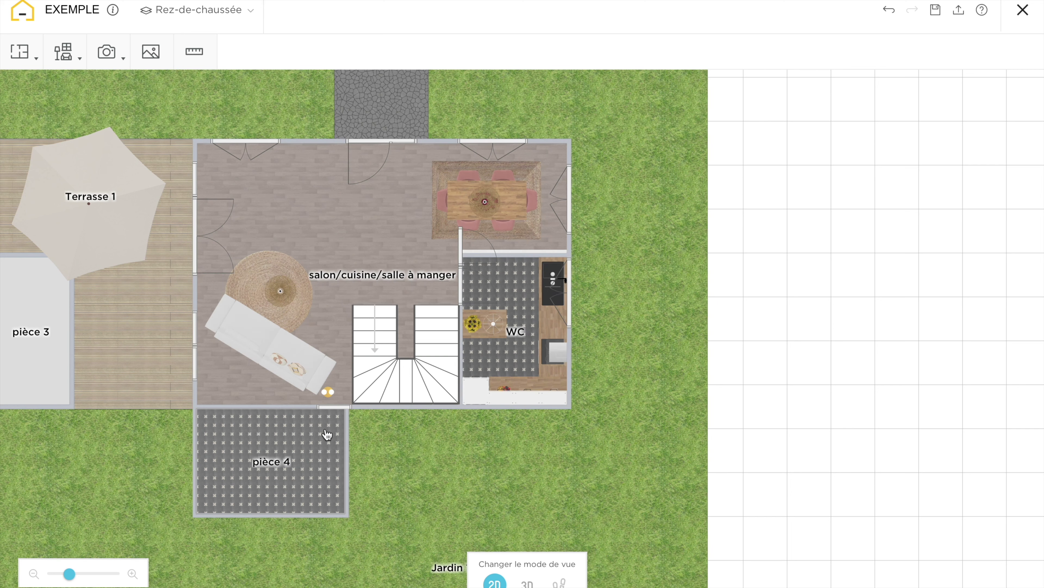
# Step: Replace the existing door in the wall between the living room and pièce 4 with the duplicated kitchen door
pyautogui.click(341, 414)
pyautogui.click(496, 434)
pyautogui.click(462, 238)
pyautogui.moveTo(463, 238); pyautogui.dragTo(321, 416)
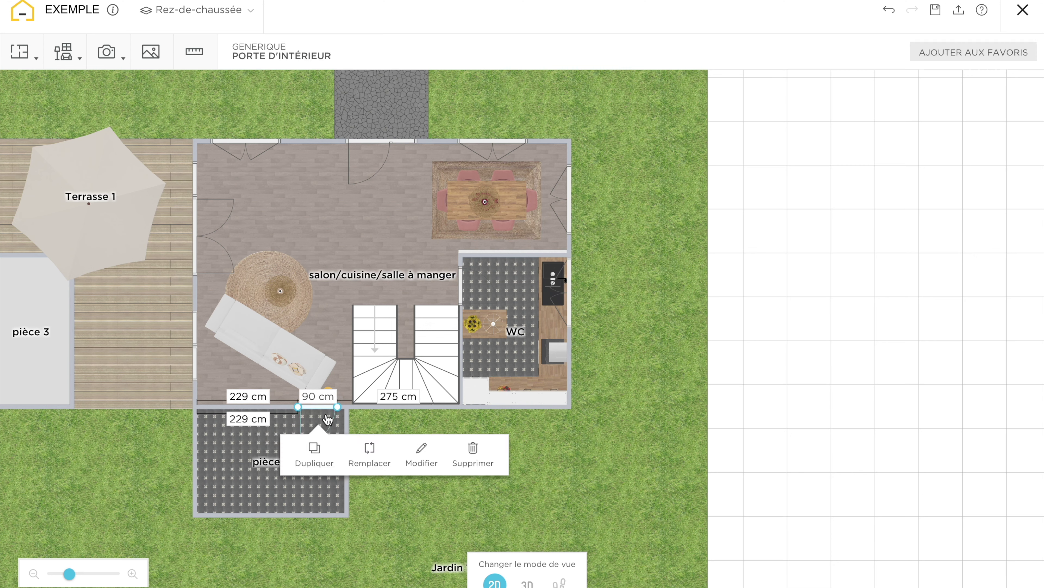
pyautogui.click(769, 360)
# Step: Duplicate the kitchen's 160 cm window and place the copy in pièce 4's outer wall opposite the door
pyautogui.click(572, 306)
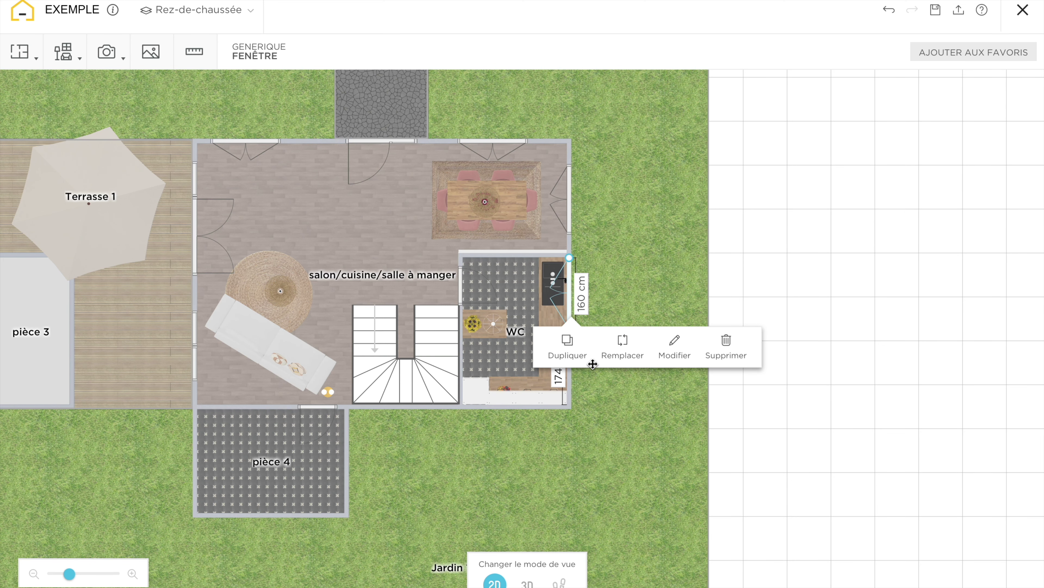
pyautogui.moveTo(573, 306); pyautogui.dragTo(311, 514)
pyautogui.click(697, 391)
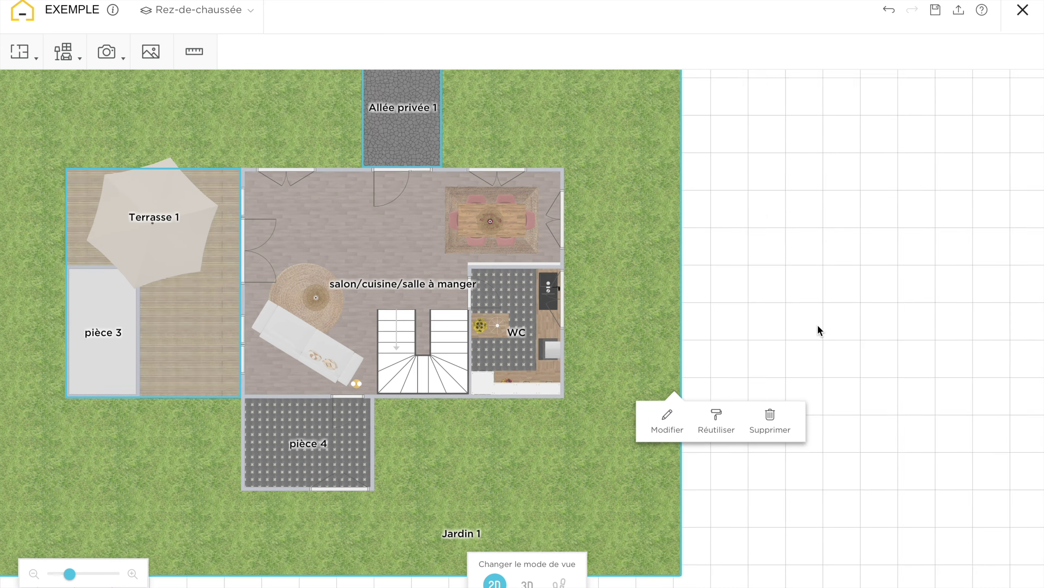
# Step: Select the kitchen's sink unit, adjoining worktop units and tall cabinet together, including their accessories
pyautogui.moveTo(818, 324); pyautogui.dragTo(965, 287)
pyautogui.scroll(3, 965, 287)
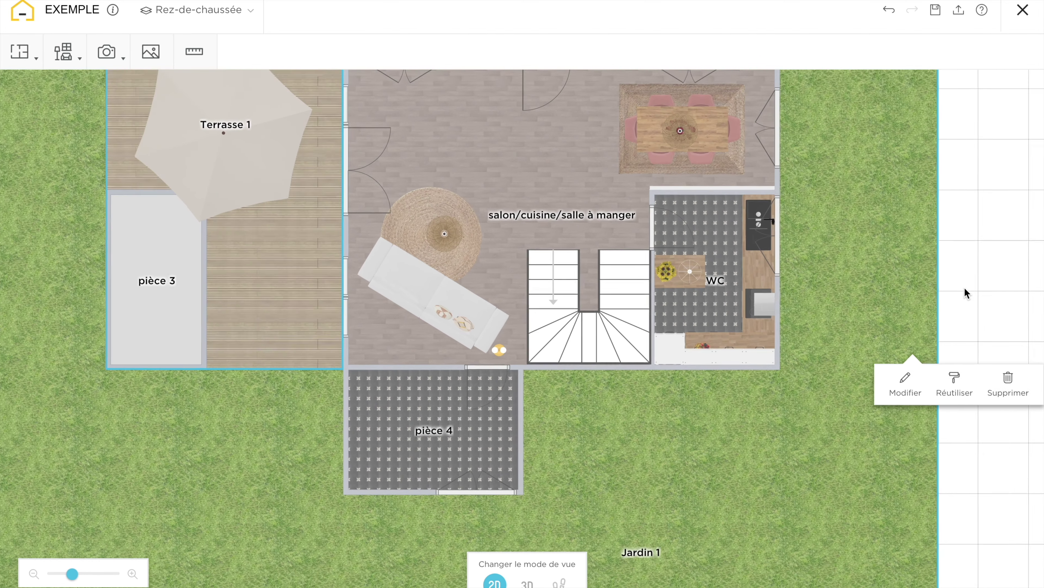
pyautogui.click(763, 246)
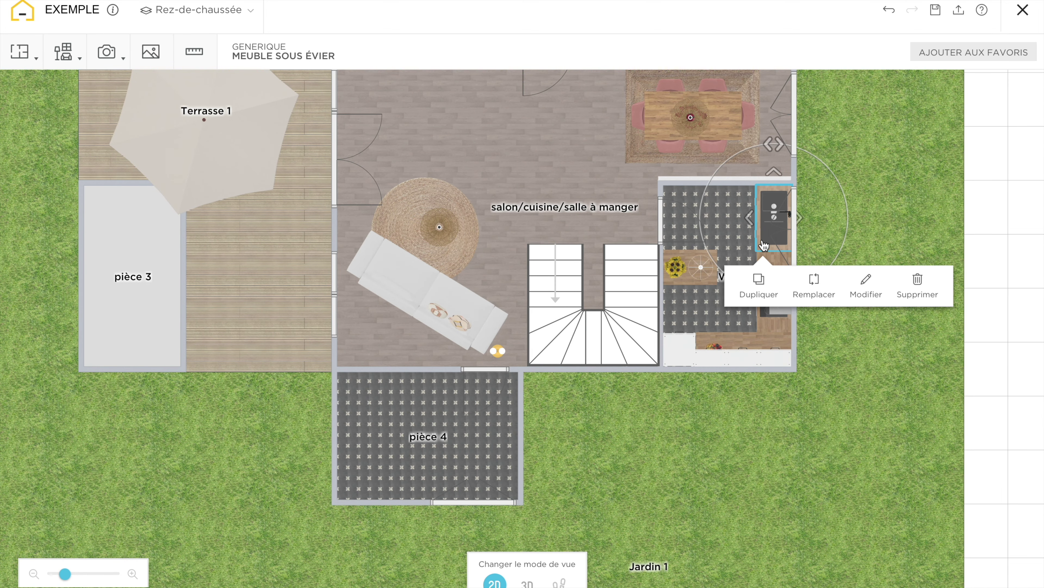
pyautogui.keyDown('ctrl'); pyautogui.click(768, 331); pyautogui.keyUp('ctrl')
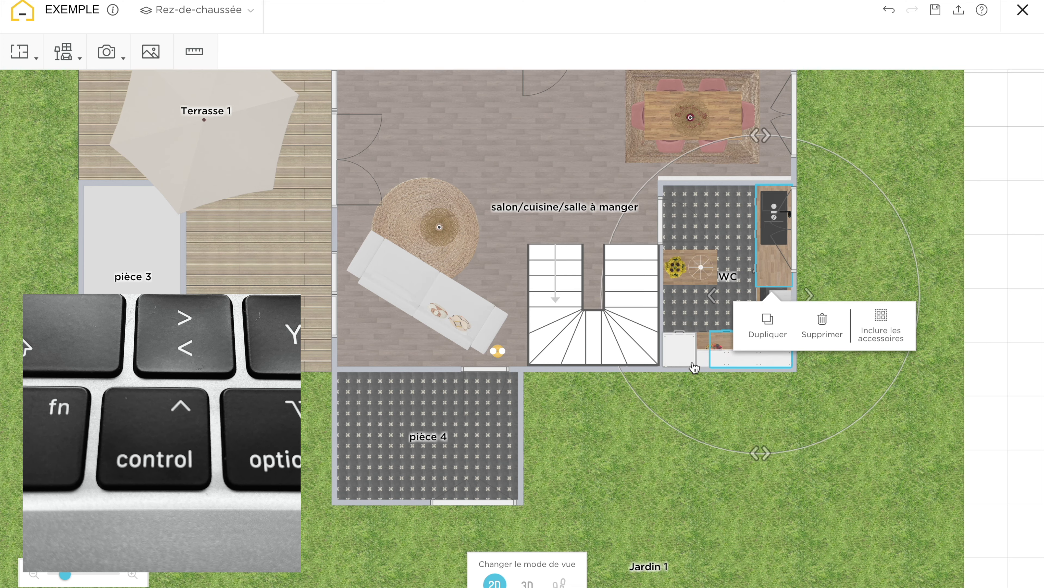
pyautogui.keyDown('ctrl'); pyautogui.click(701, 365); pyautogui.keyUp('ctrl')
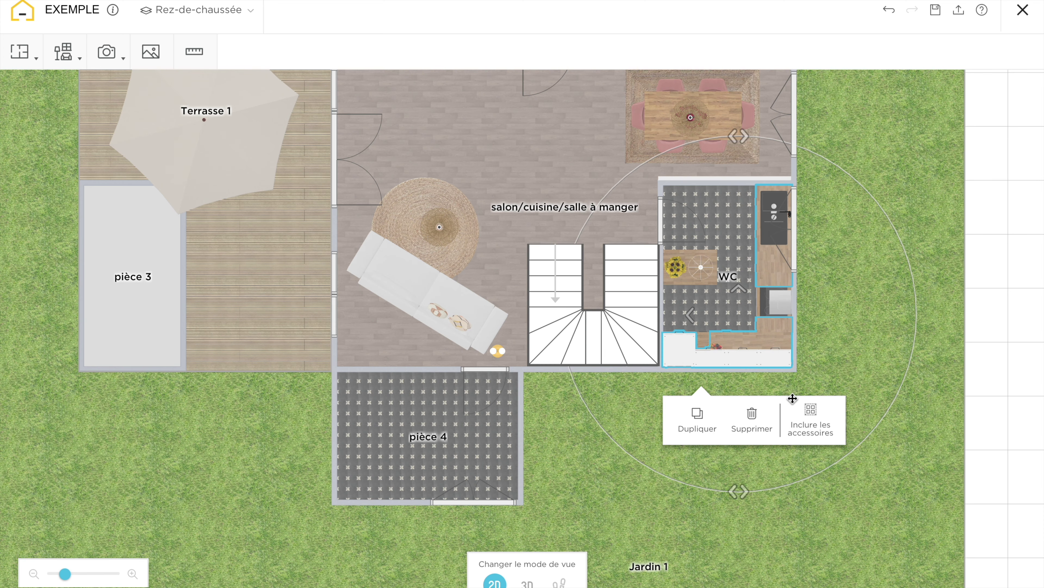
pyautogui.keyDown('ctrl'); pyautogui.click(801, 413); pyautogui.keyUp('ctrl')
pyautogui.click(701, 335)
pyautogui.moveTo(702, 336); pyautogui.dragTo(800, 337)
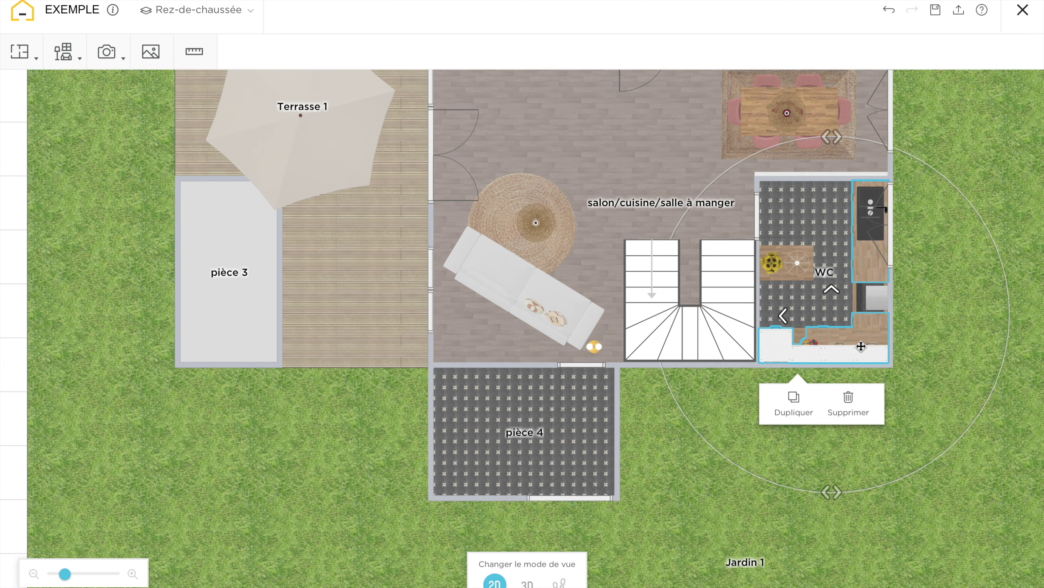
pyautogui.moveTo(860, 345)
pyautogui.mouseDown()
pyautogui.moveTo(830, 346)
pyautogui.moveTo(862, 346)
pyautogui.mouseUp()
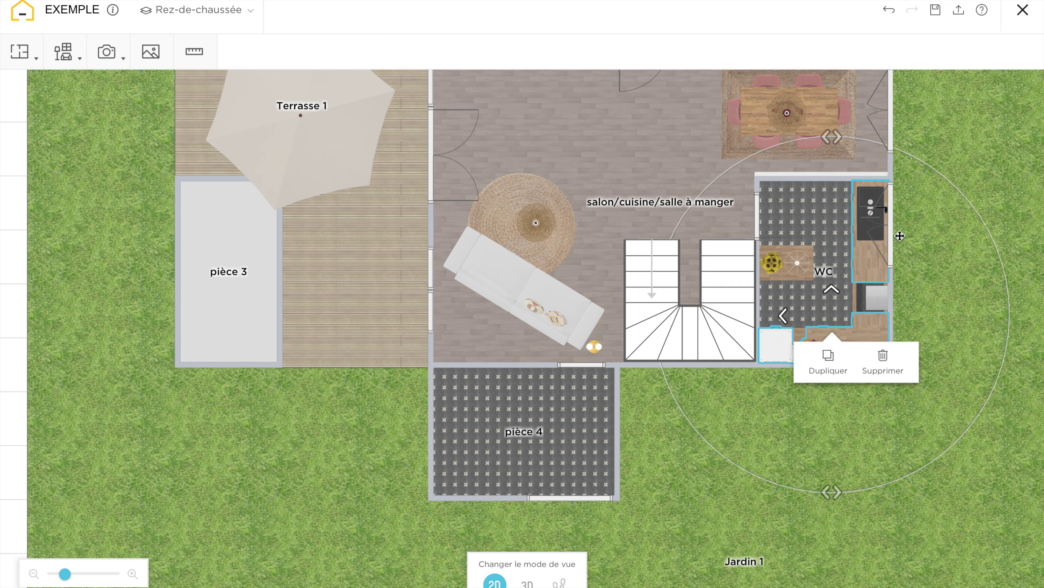
# Step: Add the hob unit, the base cabinet under the fruit bowl and the island with its accessories to the selection
pyautogui.scroll(5, 925, 163)
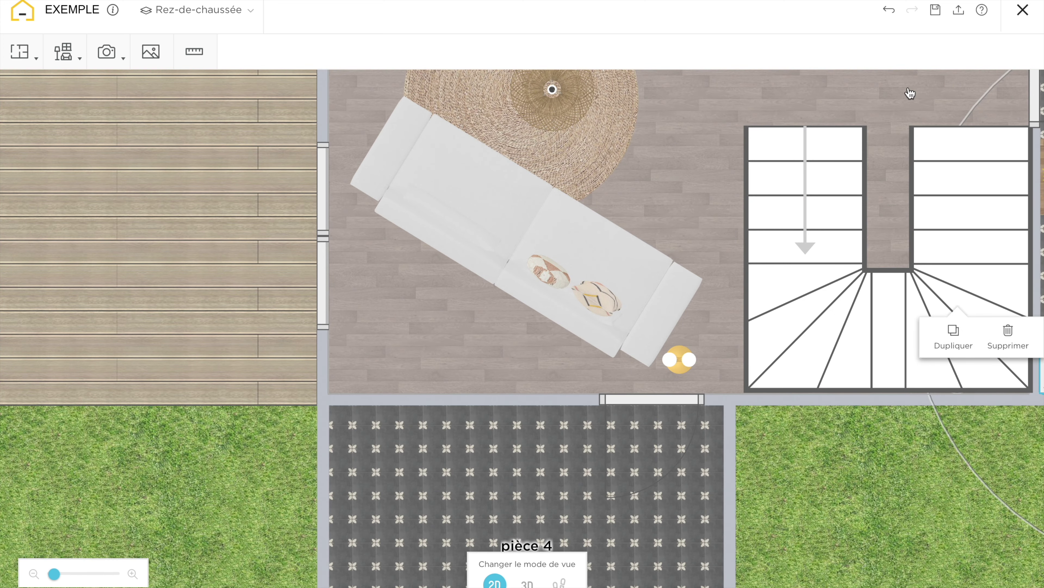
pyautogui.moveTo(910, 94); pyautogui.dragTo(268, 108)
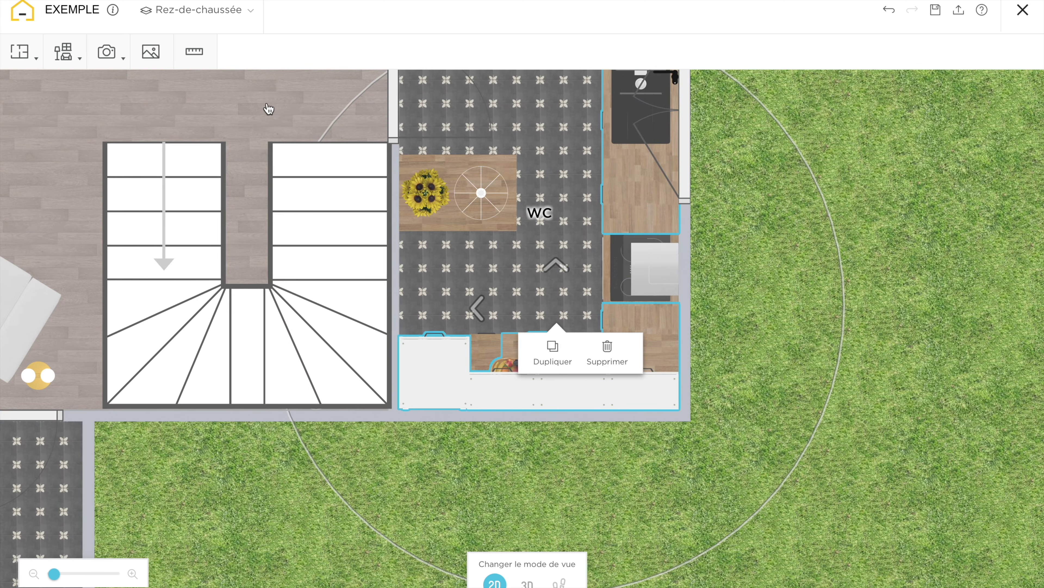
pyautogui.click(607, 263)
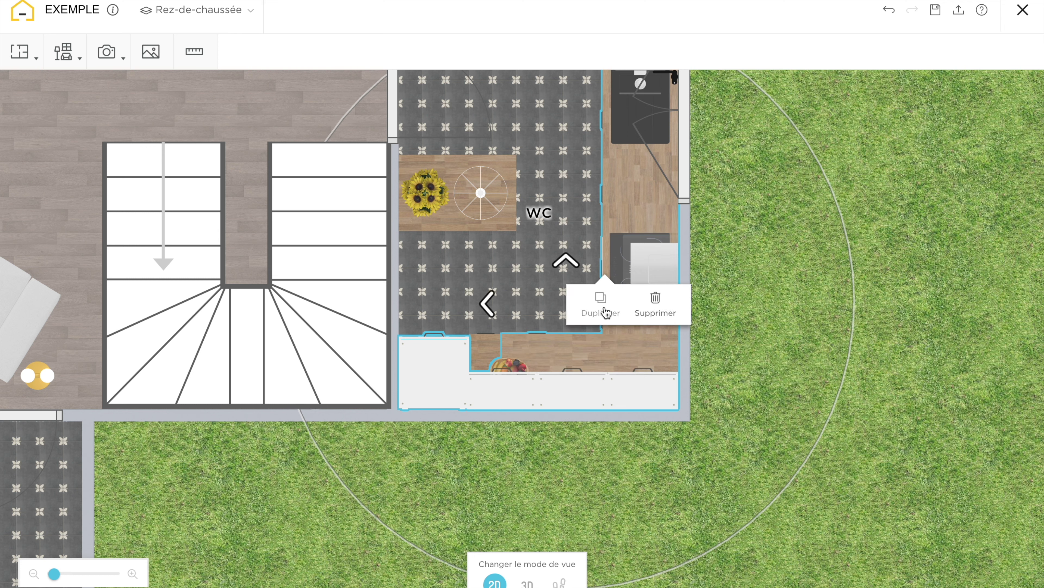
pyautogui.click(494, 361)
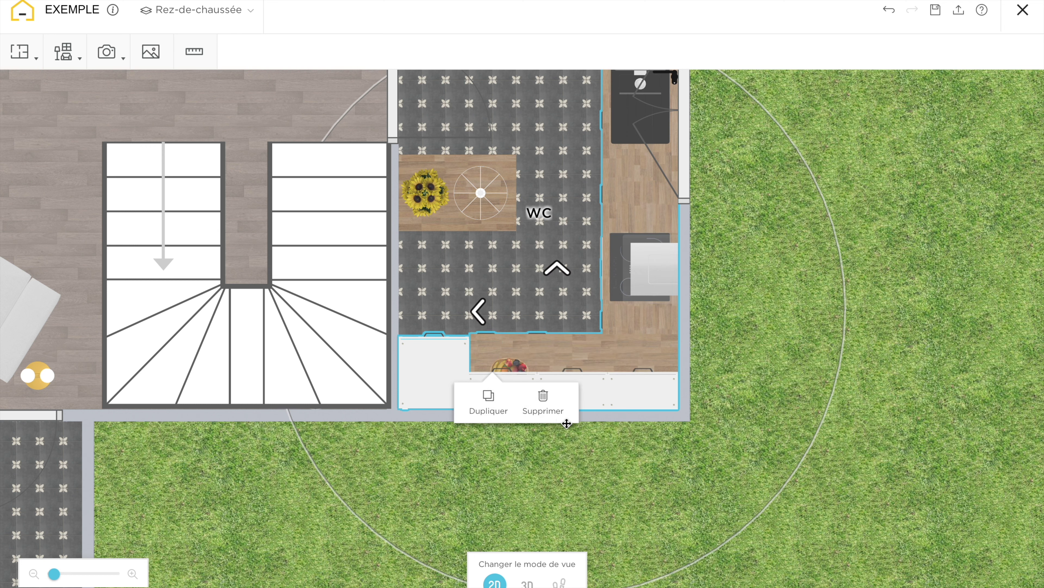
pyautogui.scroll(-5, 534, 306)
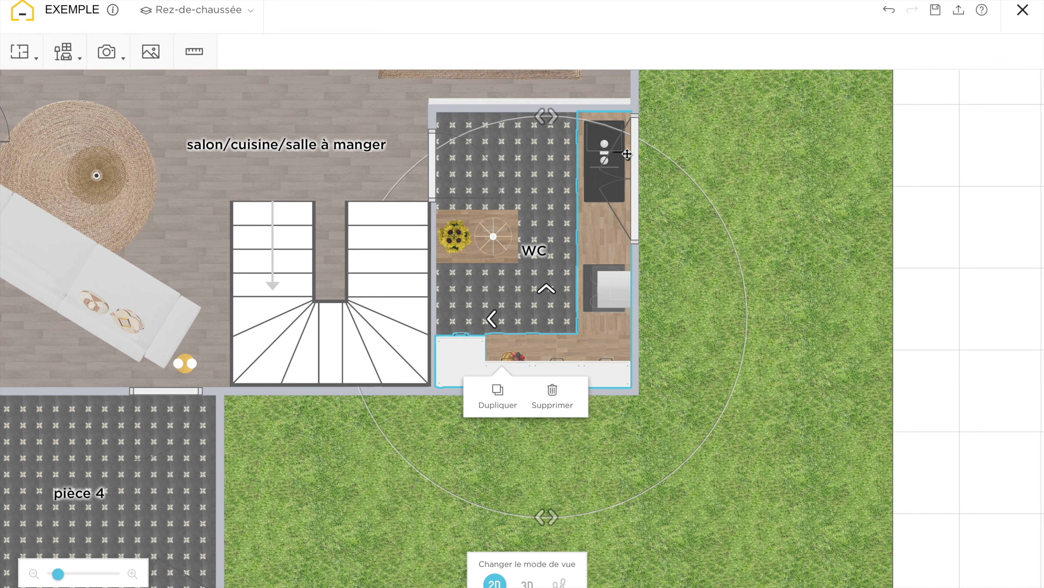
pyautogui.click(456, 237)
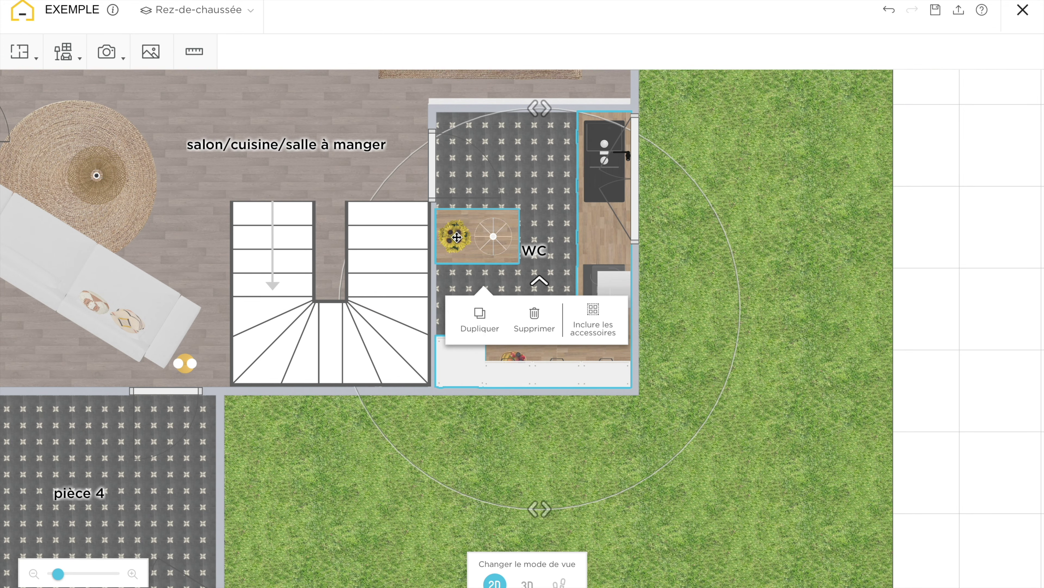
pyautogui.click(604, 325)
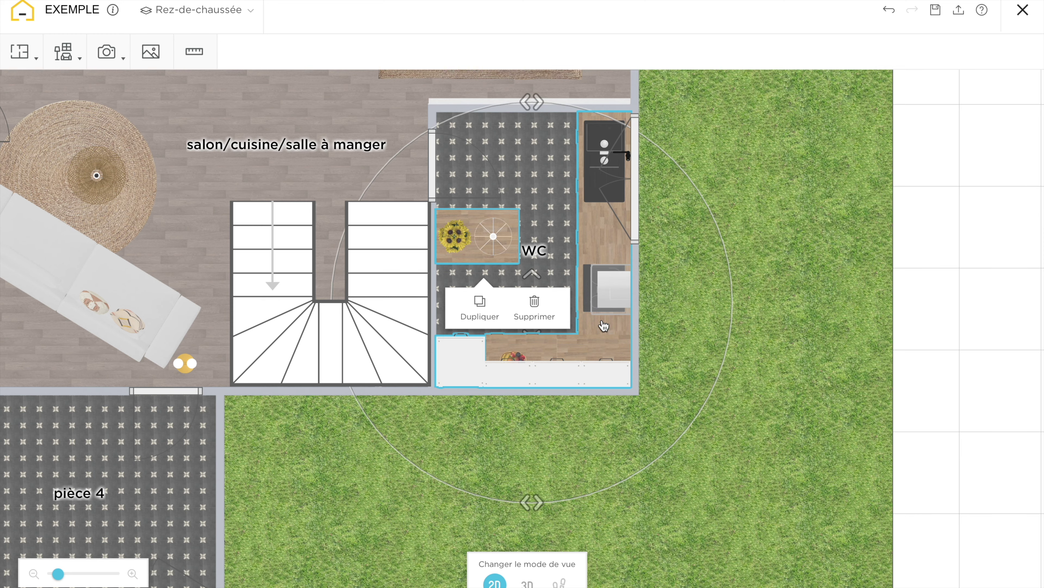
# Step: Add the wall cabinets above the worktop to the selected kitchen furniture
pyautogui.scroll(-3, 710, 381)
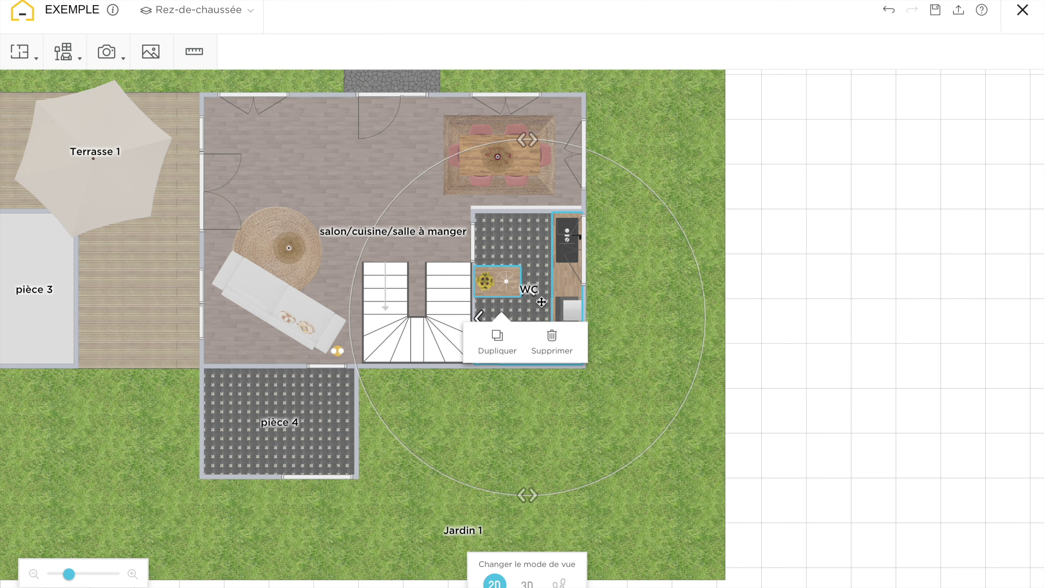
pyautogui.moveTo(543, 325); pyautogui.dragTo(637, 394)
pyautogui.moveTo(630, 410); pyautogui.dragTo(542, 303)
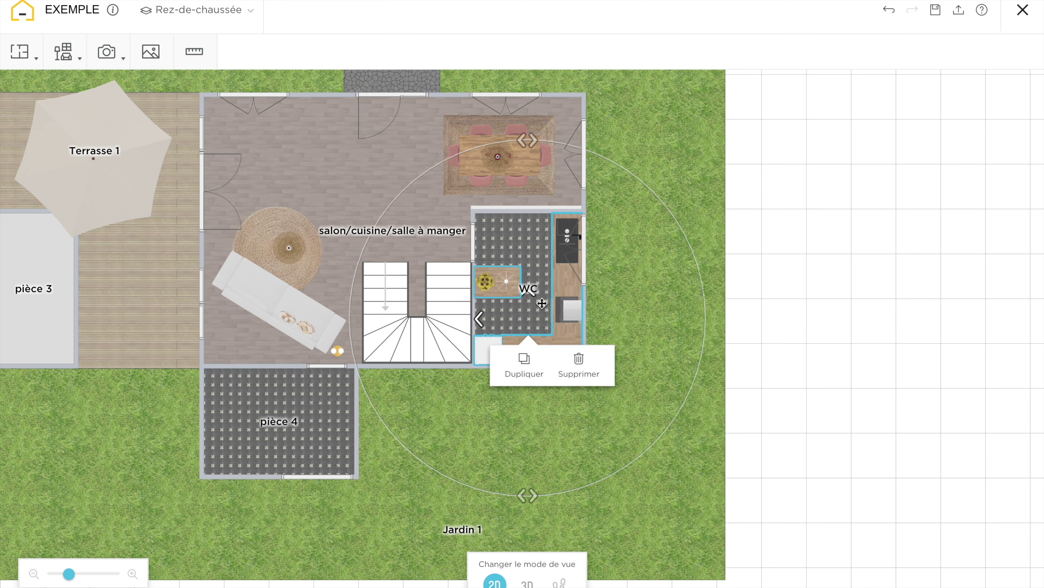
pyautogui.scroll(4, 867, 331)
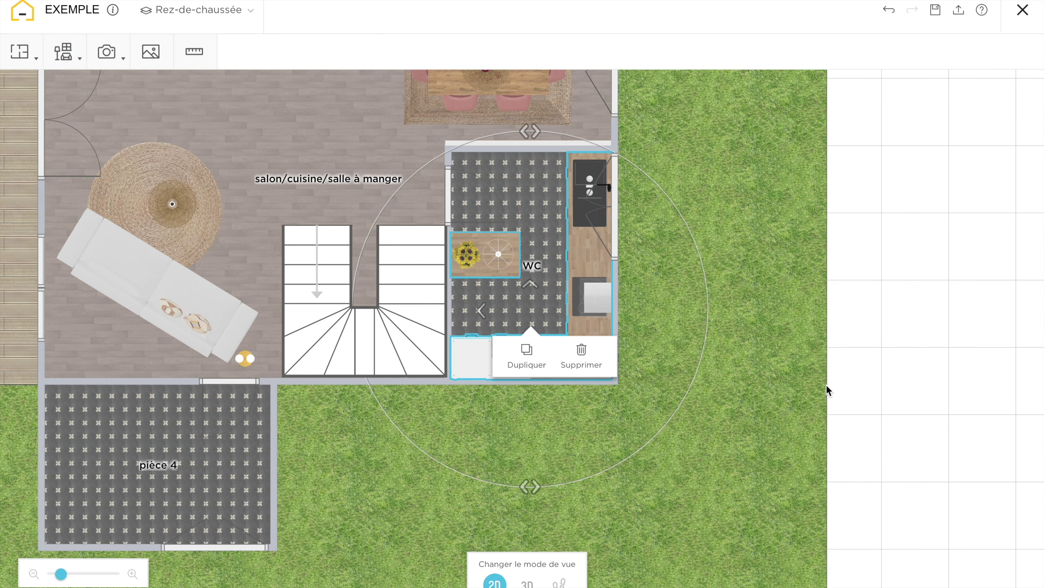
pyautogui.scroll(5, 833, 378)
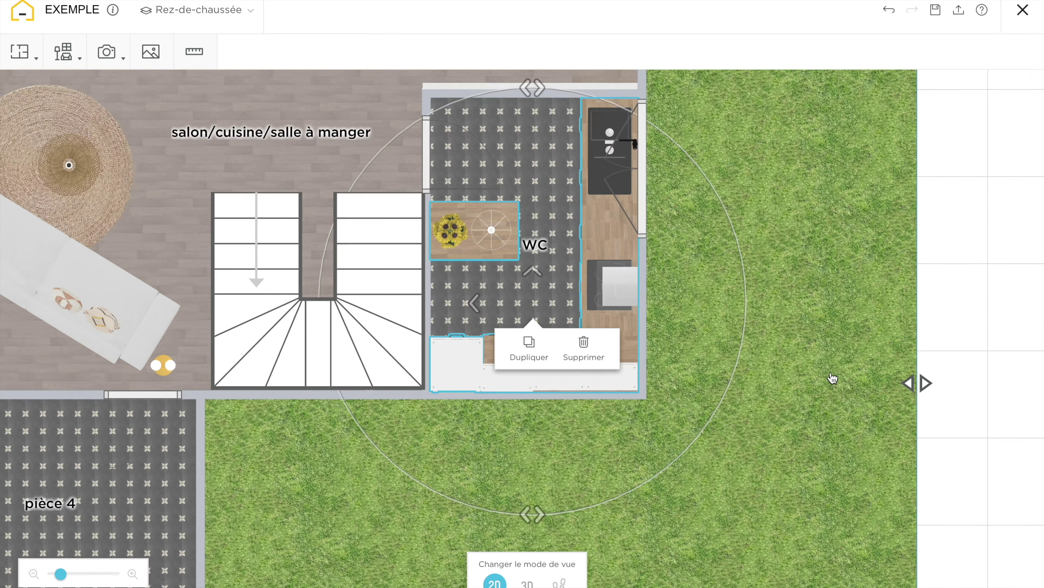
pyautogui.click(585, 404)
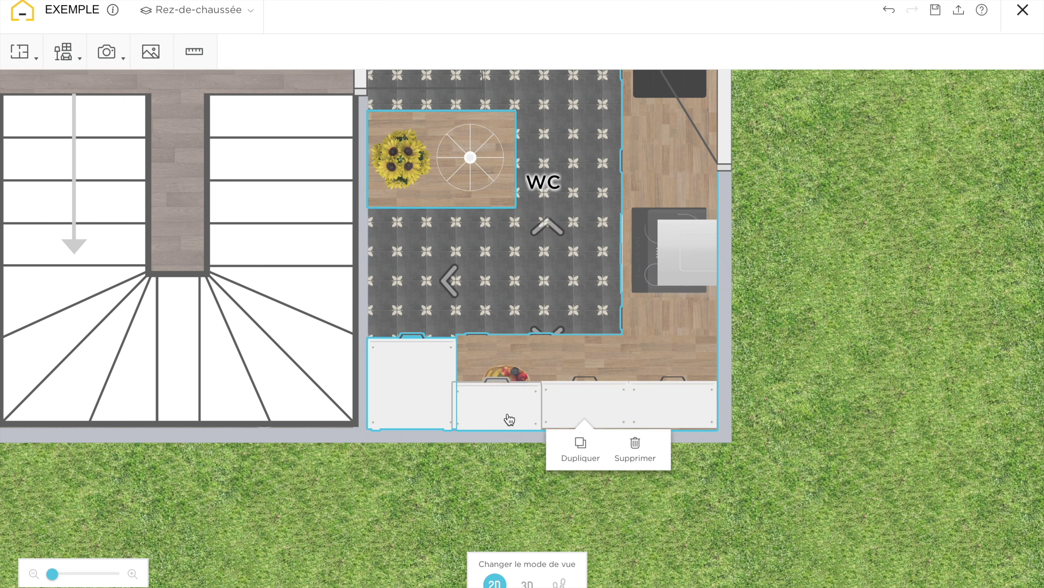
pyautogui.click(607, 413)
pyautogui.click(589, 418)
pyautogui.click(589, 417)
pyautogui.click(663, 411)
pyautogui.click(494, 426)
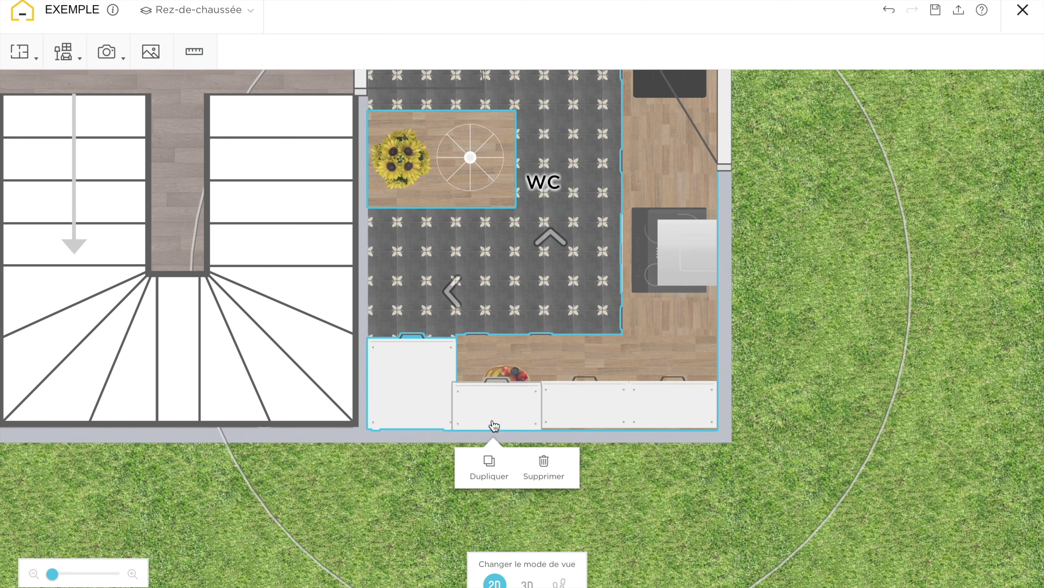
# Step: Move the selected kitchen furniture into pièce 4, rotate it 90° clockwise and fit it against the walls
pyautogui.scroll(-3, 700, 415)
pyautogui.scroll(-2, 700, 416)
pyautogui.moveTo(571, 332); pyautogui.dragTo(242, 440)
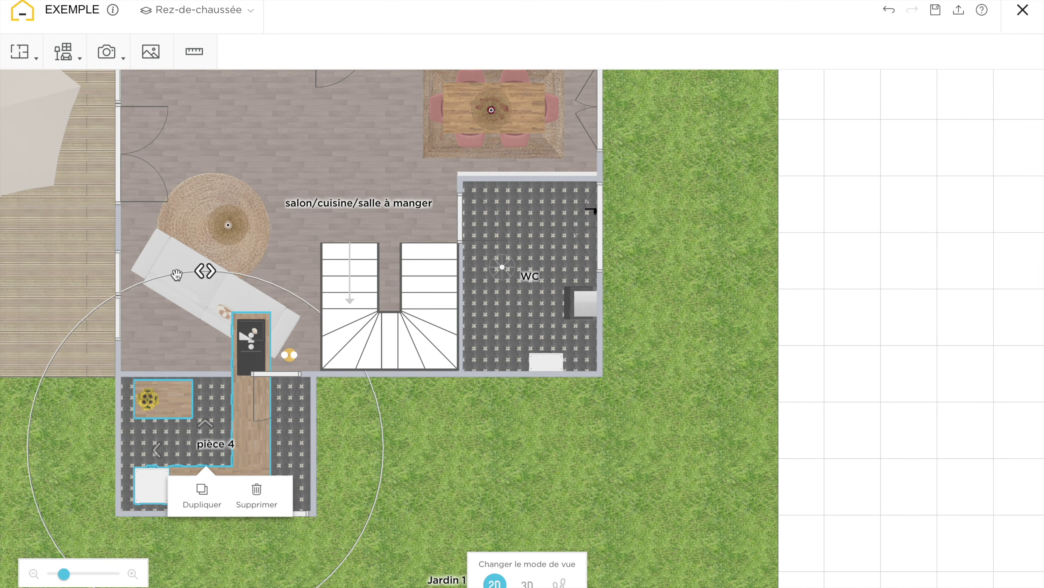
pyautogui.moveTo(177, 274); pyautogui.dragTo(387, 449)
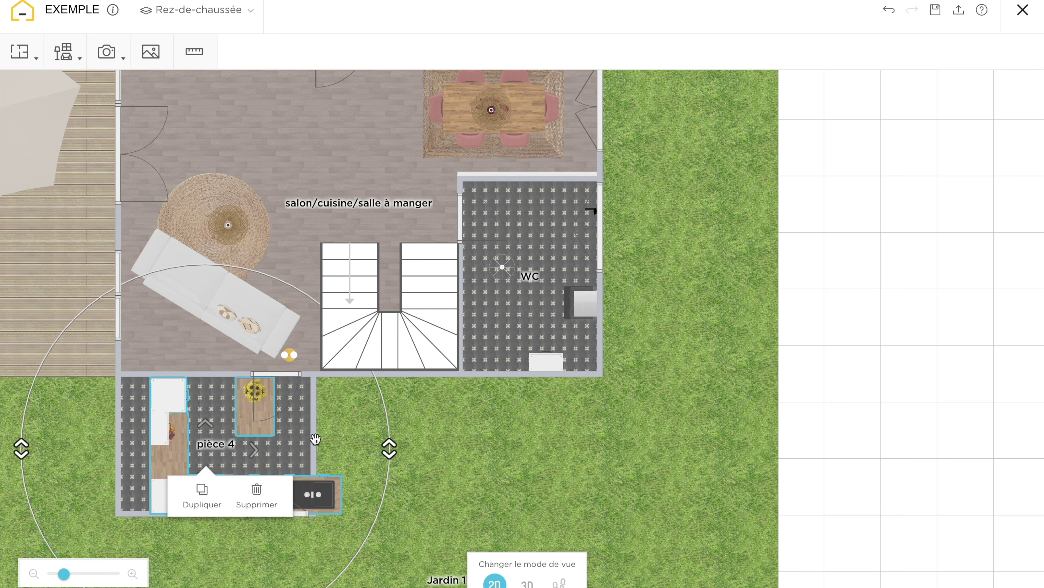
pyautogui.moveTo(180, 439); pyautogui.dragTo(152, 437)
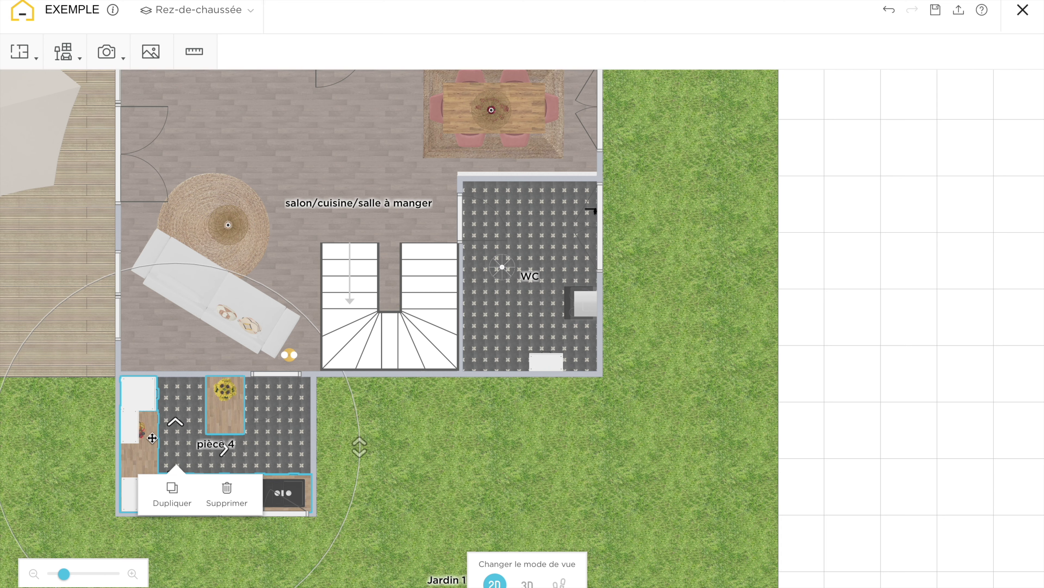
# Step: Move the kitchen's round ceiling lamp over the island in pièce 4
pyautogui.click(546, 484)
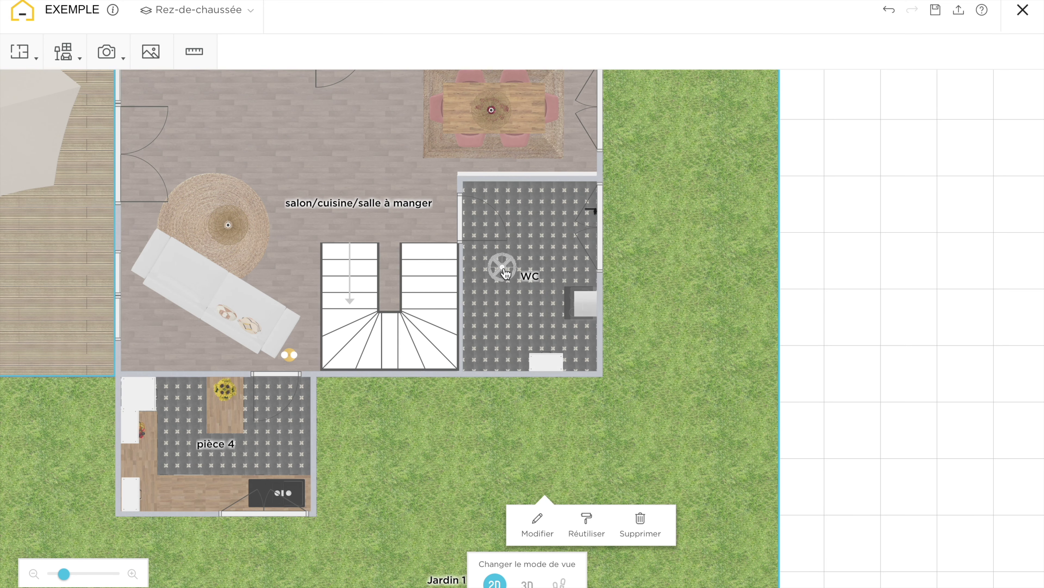
pyautogui.click(489, 262)
pyautogui.moveTo(508, 272); pyautogui.dragTo(225, 414)
# Step: Move the leftover one-door wall cabinet into pièce 4, rotate it and fit it into the gap between the wall cabinets
pyautogui.click(549, 365)
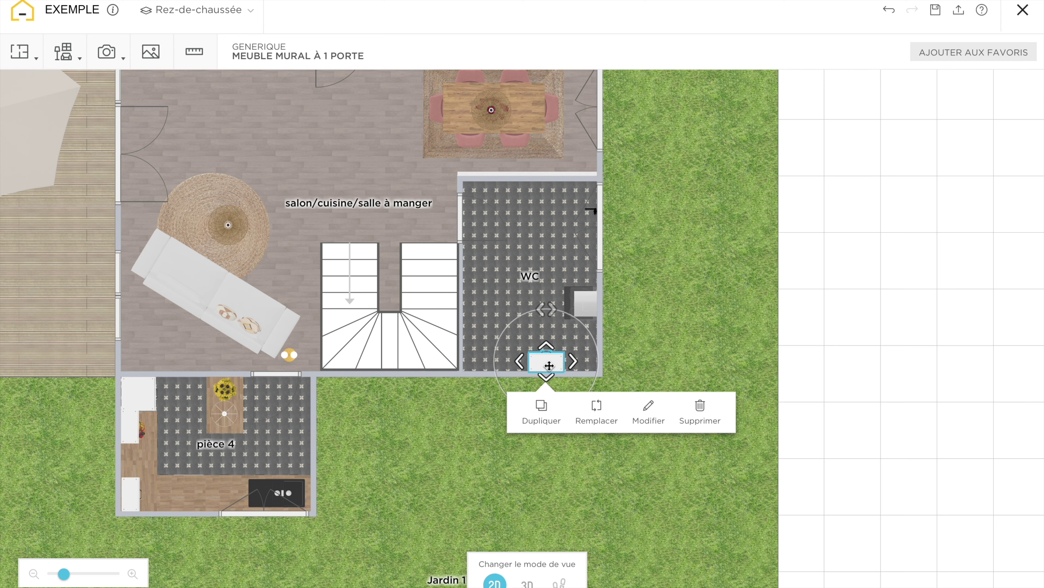
pyautogui.moveTo(546, 365); pyautogui.dragTo(165, 450)
pyautogui.moveTo(191, 412); pyautogui.dragTo(207, 477)
pyautogui.moveTo(162, 452); pyautogui.dragTo(128, 463)
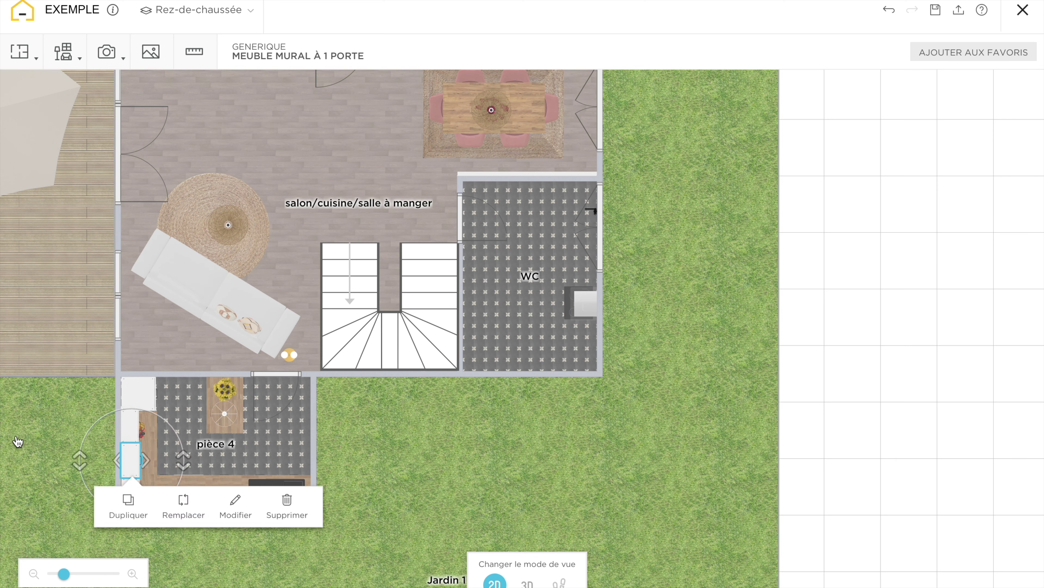
pyautogui.click(131, 517)
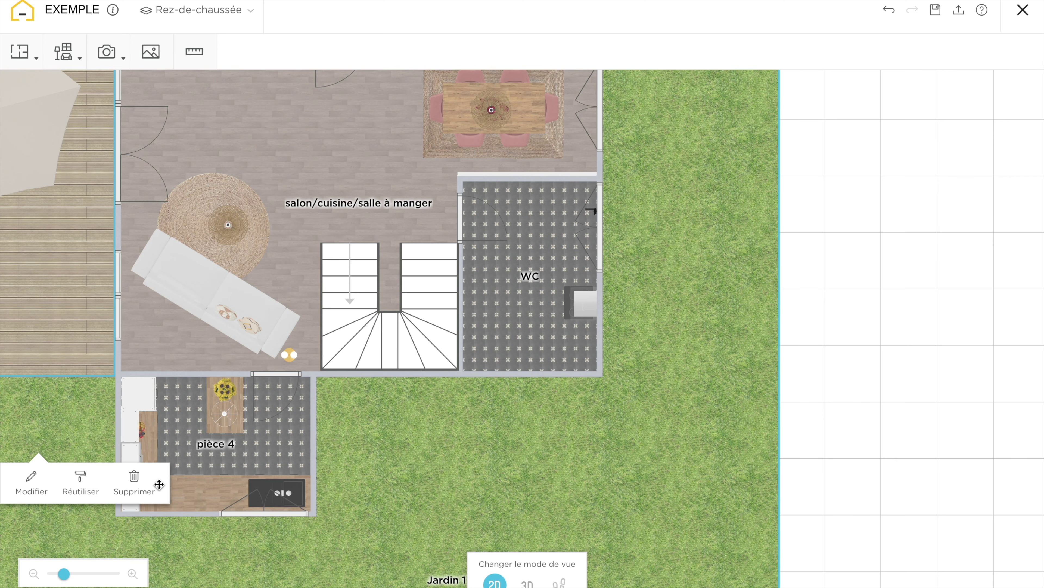
pyautogui.click(133, 453)
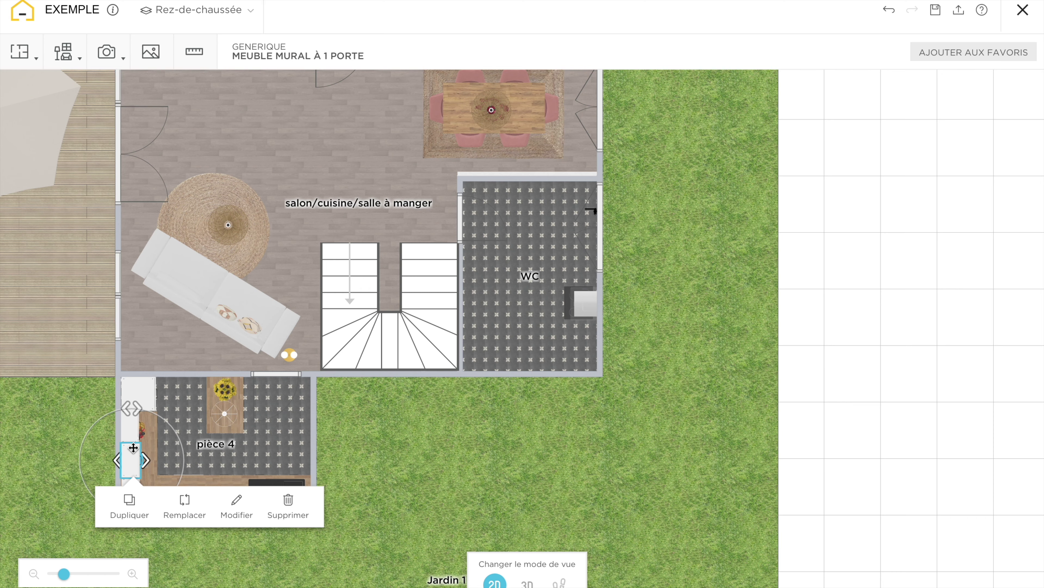
# Step: Fine-tune the position of the one-door wall cabinet so it lines up with its neighbours in pièce 4
pyautogui.moveTo(131, 453); pyautogui.dragTo(131, 456)
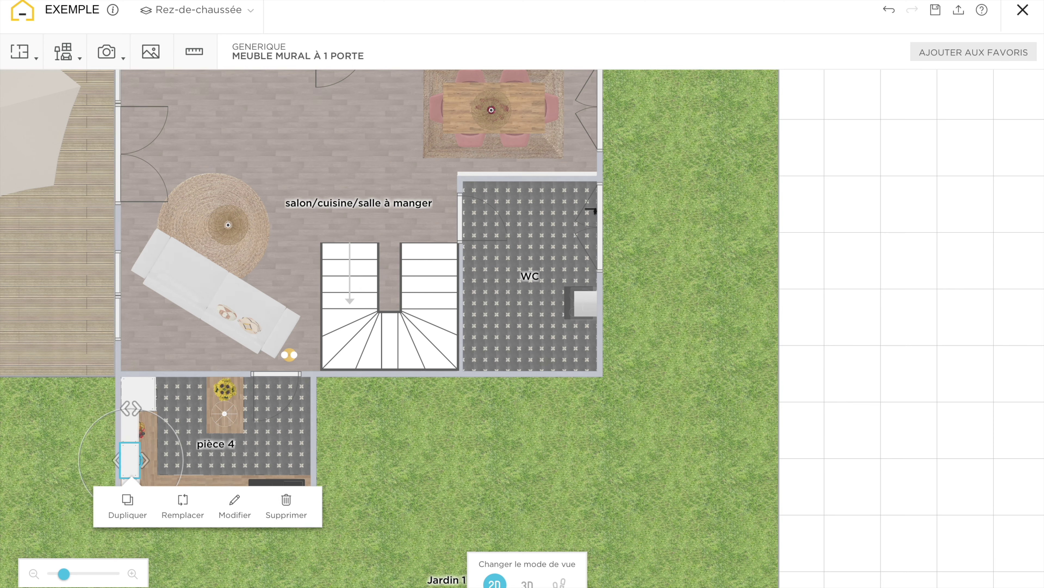
pyautogui.click(267, 575)
pyautogui.click(135, 507)
pyautogui.moveTo(133, 491); pyautogui.dragTo(131, 490)
pyautogui.click(450, 459)
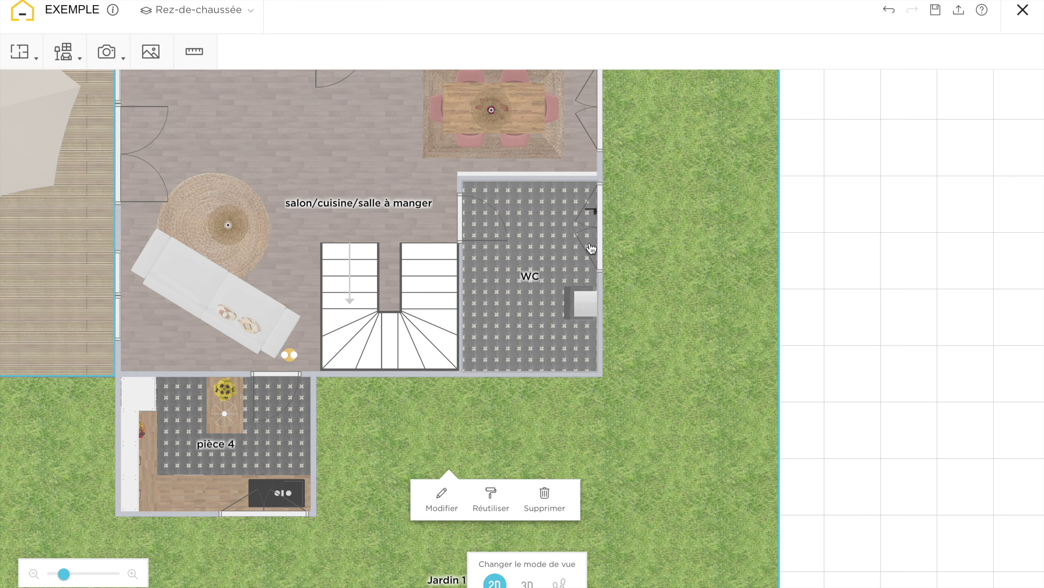
# Step: Move the wall-mounted range hood from the WC to above the hob in pièce 4
pyautogui.click(596, 299)
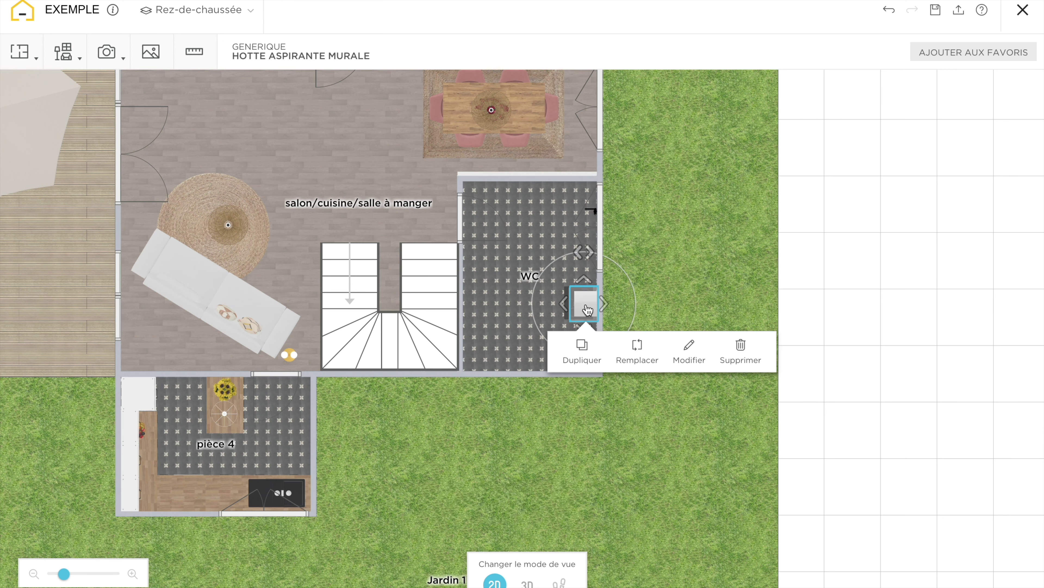
pyautogui.moveTo(597, 297); pyautogui.dragTo(188, 498)
pyautogui.click(580, 295)
pyautogui.moveTo(580, 296); pyautogui.dragTo(186, 494)
# Step: Slide the WC window along the exterior wall, away from the leftover tap, and make it open outward
pyautogui.click(593, 212)
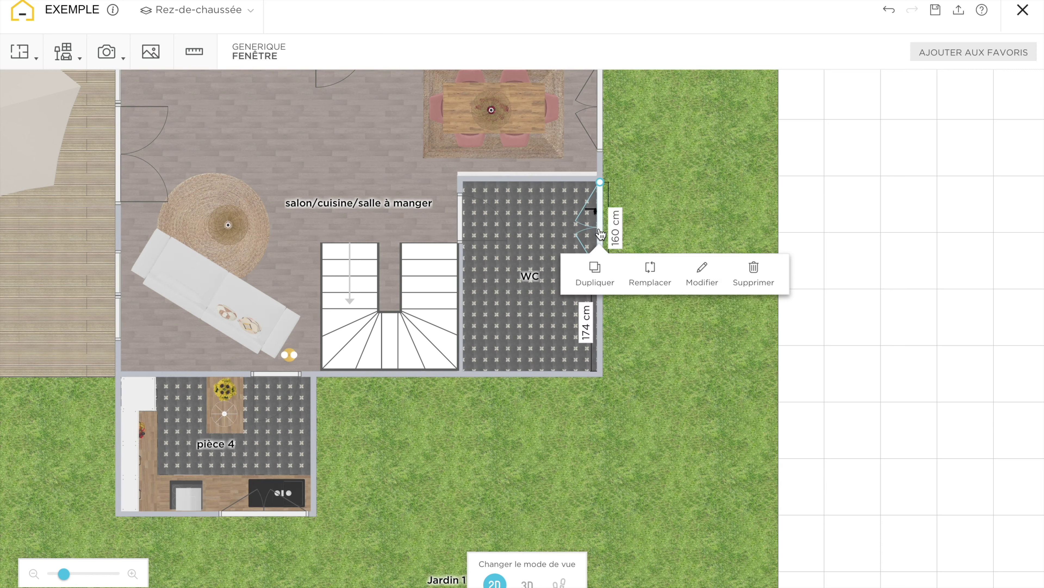
pyautogui.click(593, 213)
pyautogui.click(689, 203)
# Step: Move the leftover tap from the WC to the sink on the worktop in pièce 4
pyautogui.scroll(3, 690, 203)
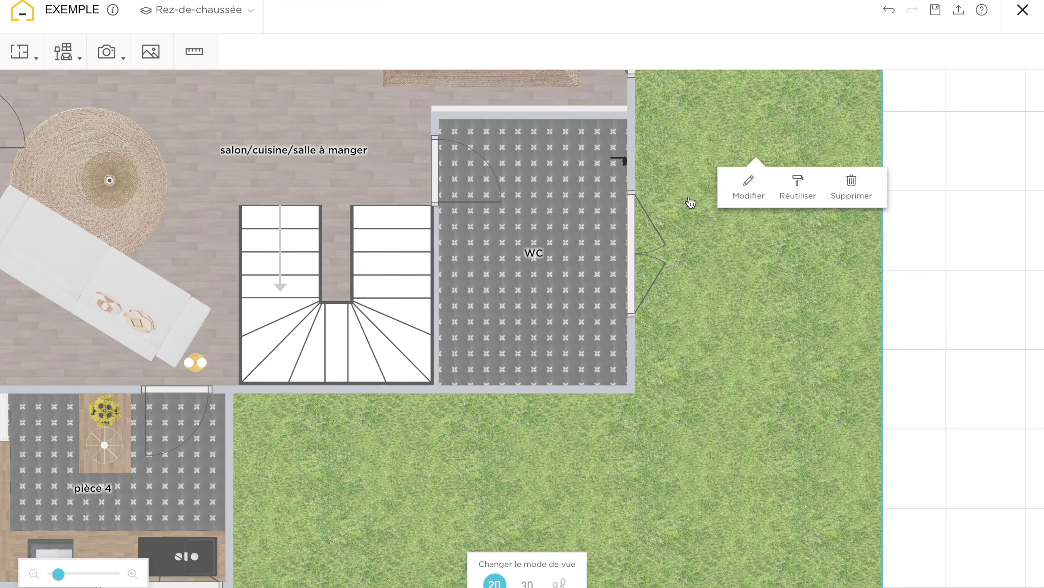
pyautogui.click(622, 163)
pyautogui.moveTo(622, 163); pyautogui.dragTo(169, 555)
pyautogui.moveTo(271, 535); pyautogui.dragTo(271, 535)
pyautogui.click(175, 551)
pyautogui.moveTo(175, 552); pyautogui.dragTo(192, 570)
pyautogui.click(540, 454)
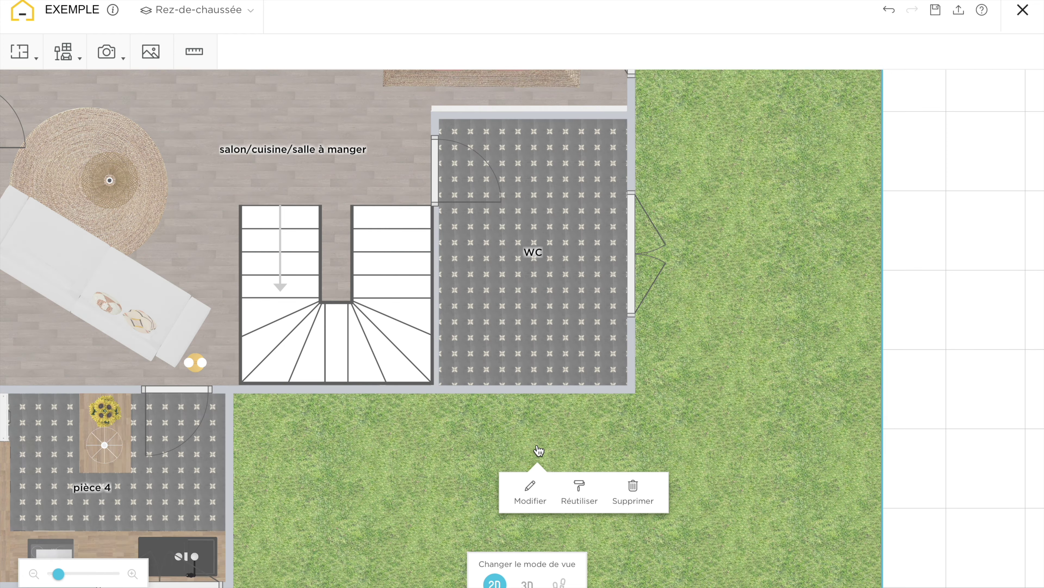
# Step: Examine the furnished kitchen in pièce 4 from above in 3D and return to the 2D plan
pyautogui.scroll(-2, 872, 333)
pyautogui.moveTo(660, 434); pyautogui.dragTo(866, 349)
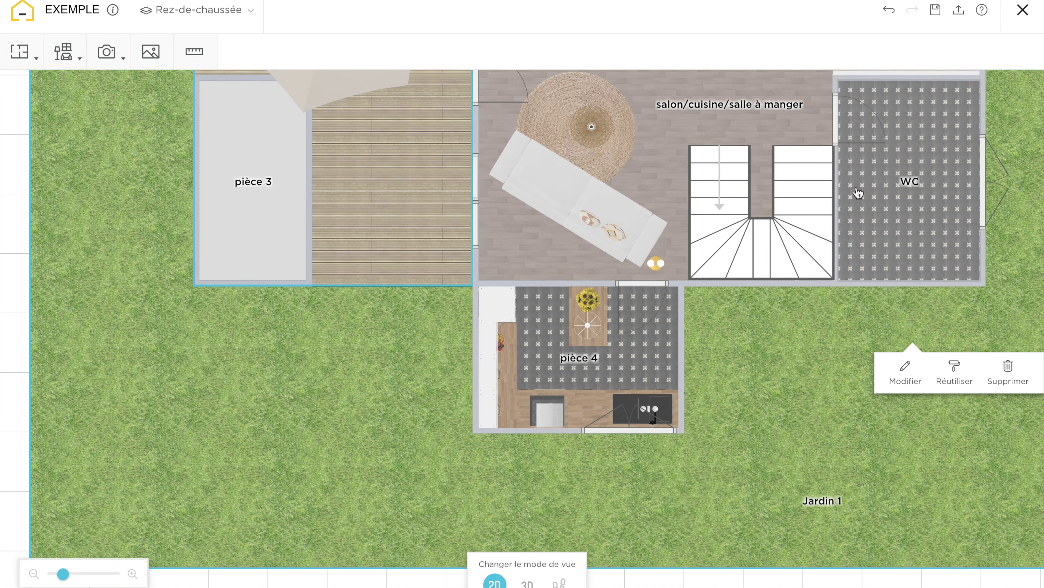
pyautogui.click(911, 211)
pyautogui.click(527, 581)
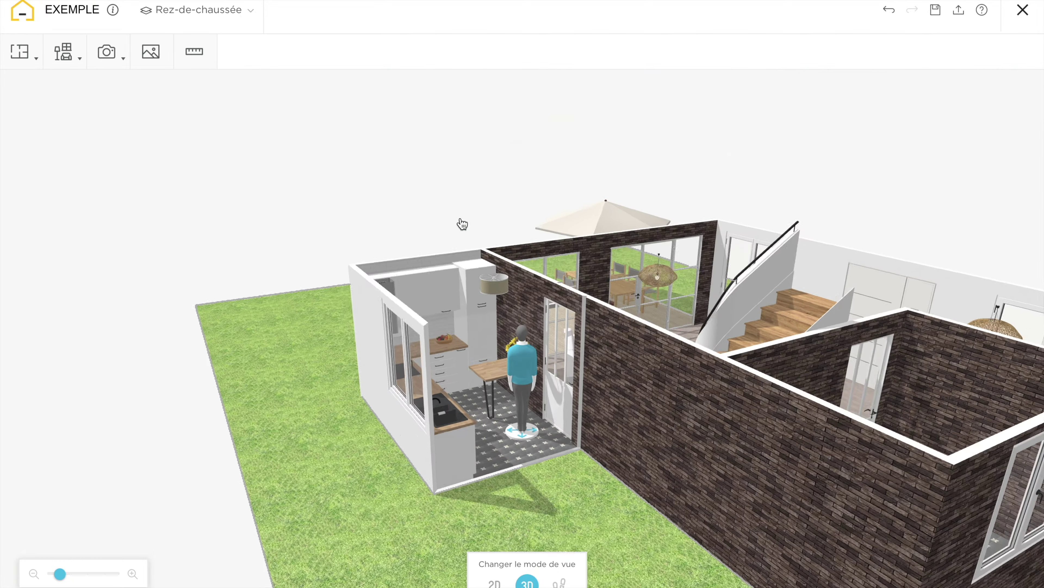
pyautogui.moveTo(461, 224); pyautogui.dragTo(459, 339)
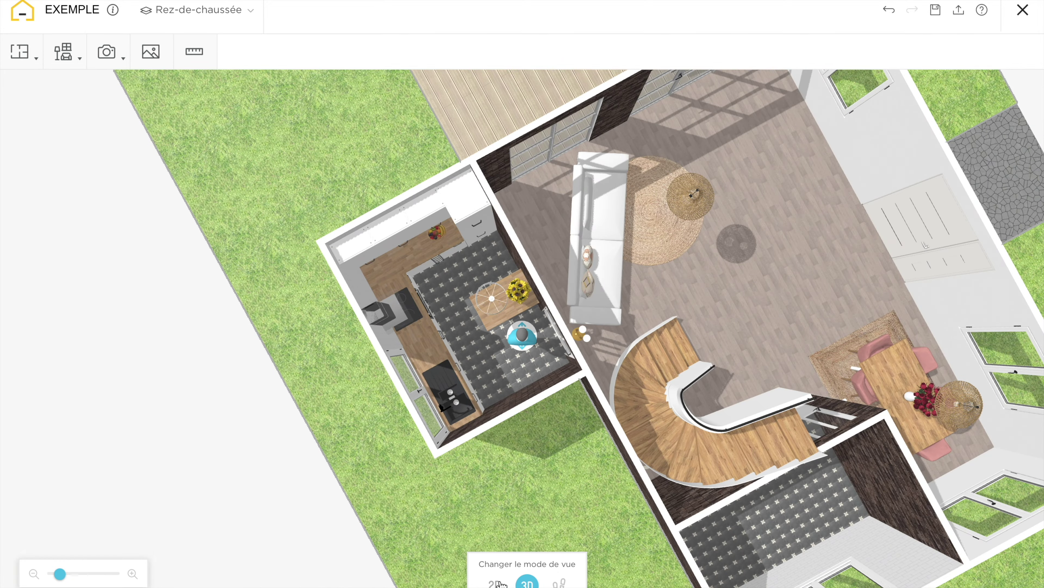
pyautogui.click(495, 581)
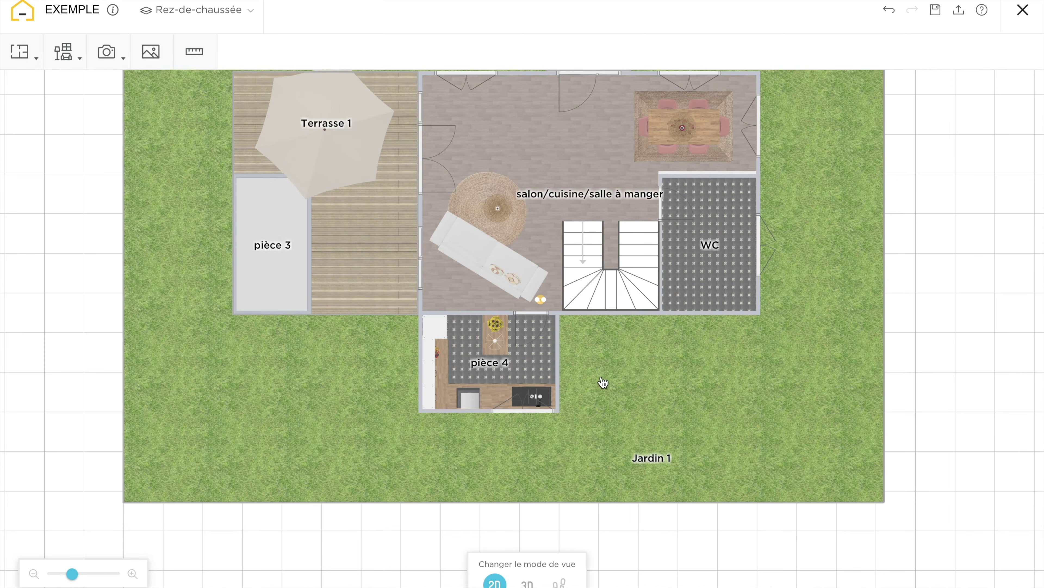
# Step: Select the living room's sofa, round rug and small floor lamp together, including their accessories
pyautogui.moveTo(603, 382); pyautogui.dragTo(572, 442)
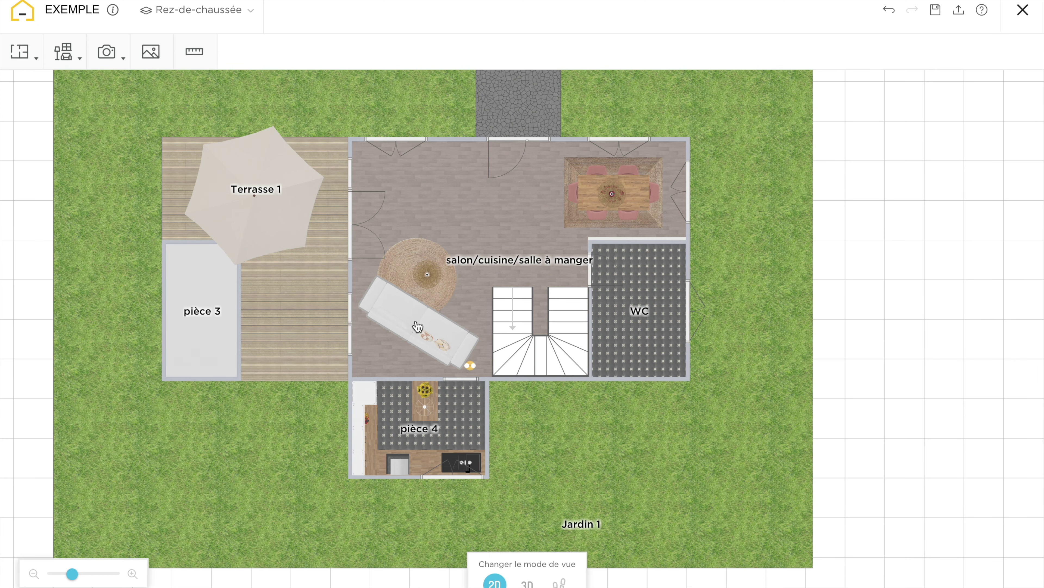
pyautogui.click(418, 326)
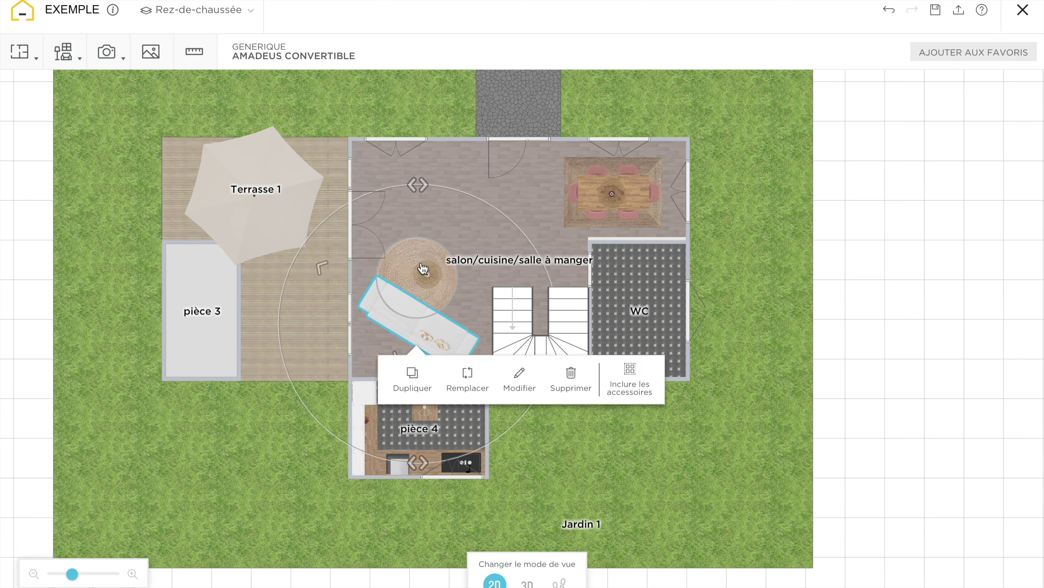
pyautogui.click(412, 251)
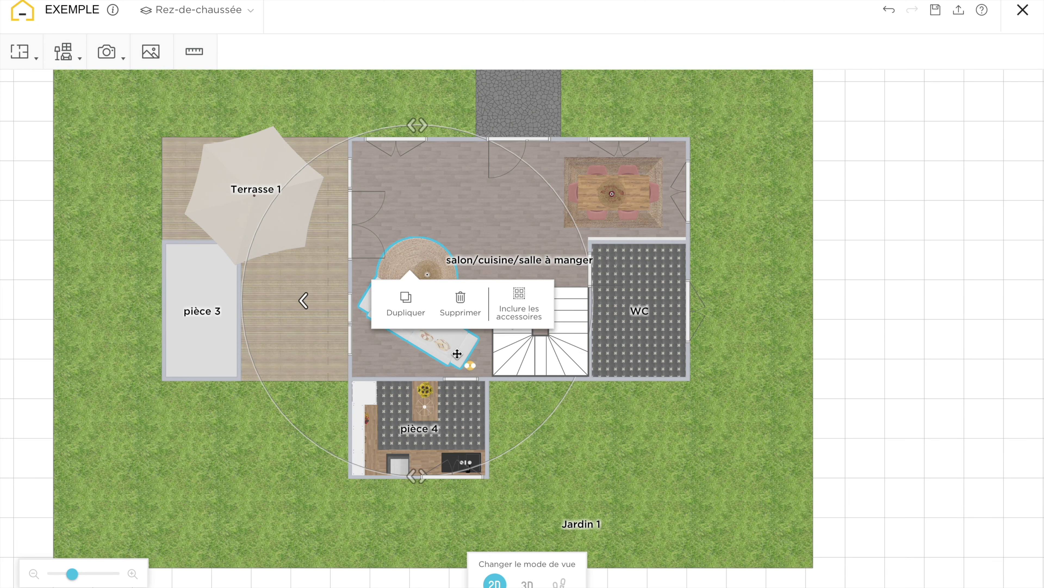
pyautogui.keyDown('shift'); pyautogui.click(473, 367); pyautogui.keyUp('shift')
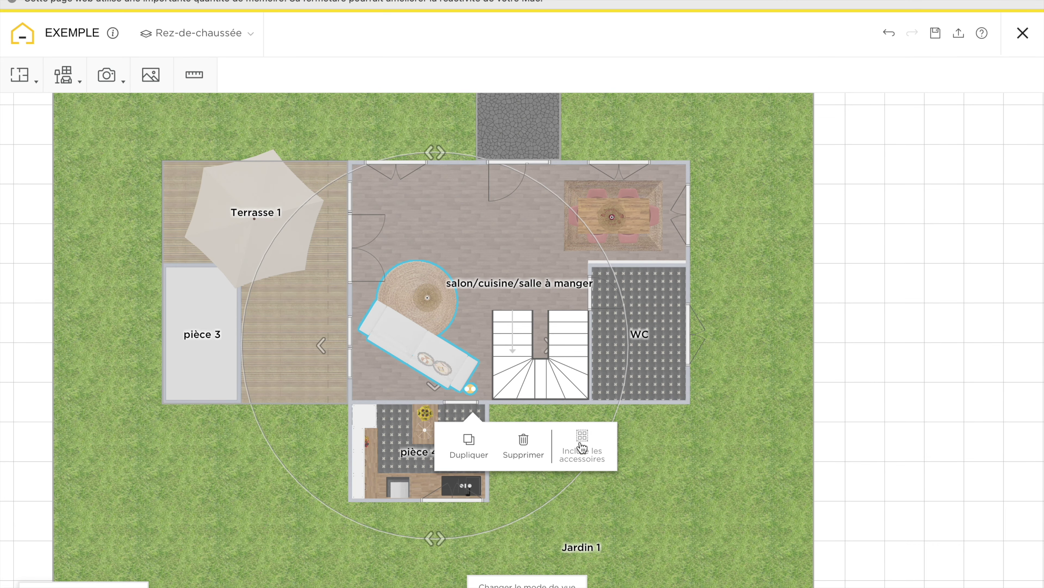
pyautogui.click(583, 424)
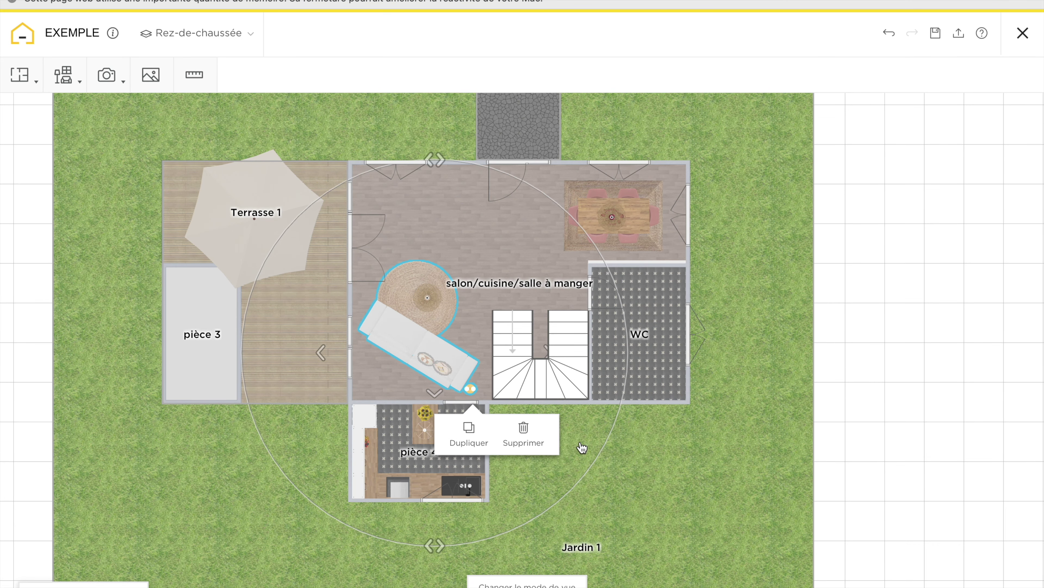
# Step: Rotate the selected sofa group clockwise and move it into the living room corner between the terrace doors and front window
pyautogui.click(12, 2)
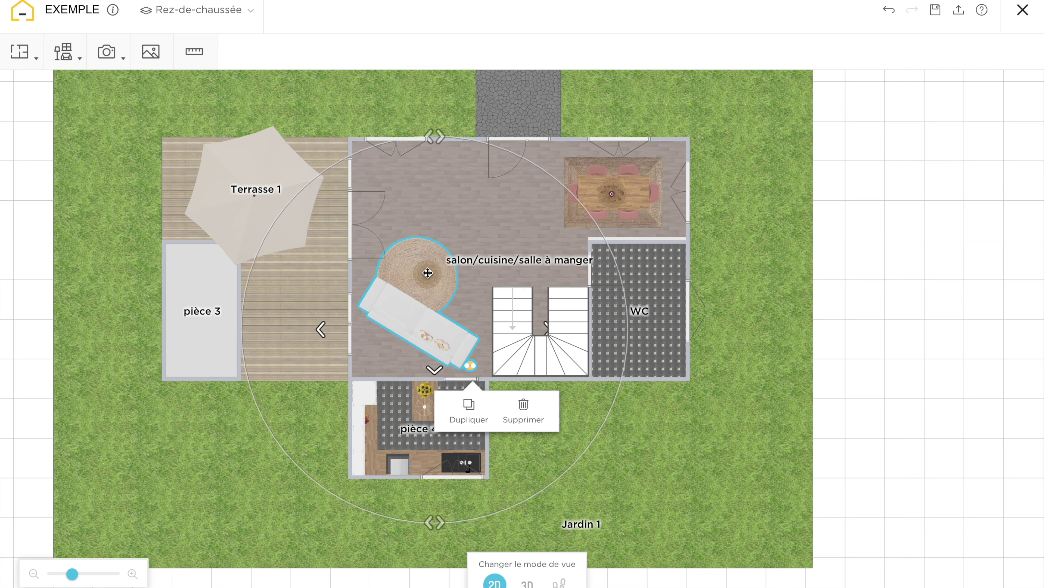
pyautogui.moveTo(435, 136); pyautogui.dragTo(595, 365)
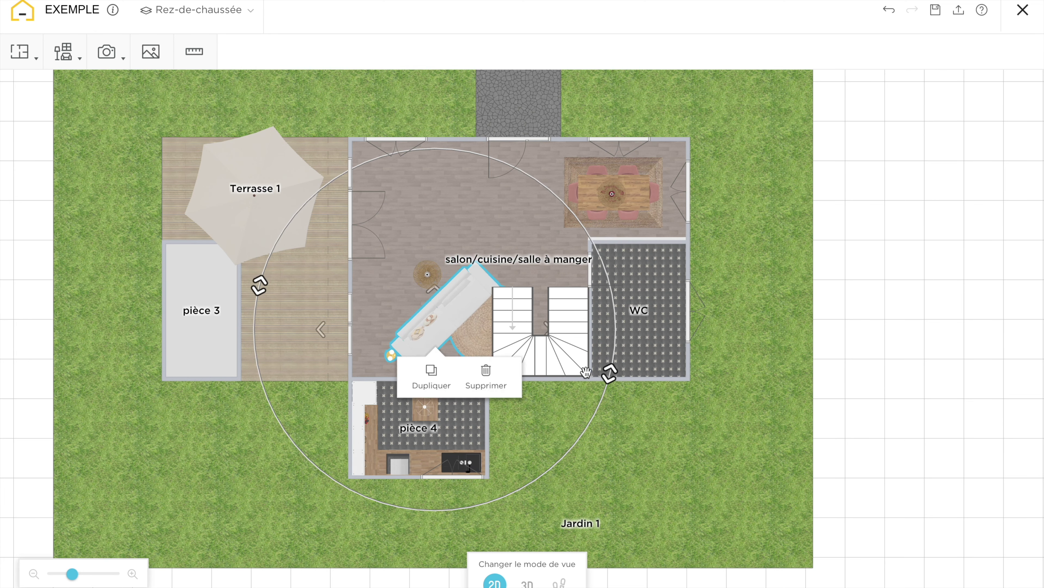
pyautogui.moveTo(466, 301); pyautogui.dragTo(434, 182)
pyautogui.click(426, 280)
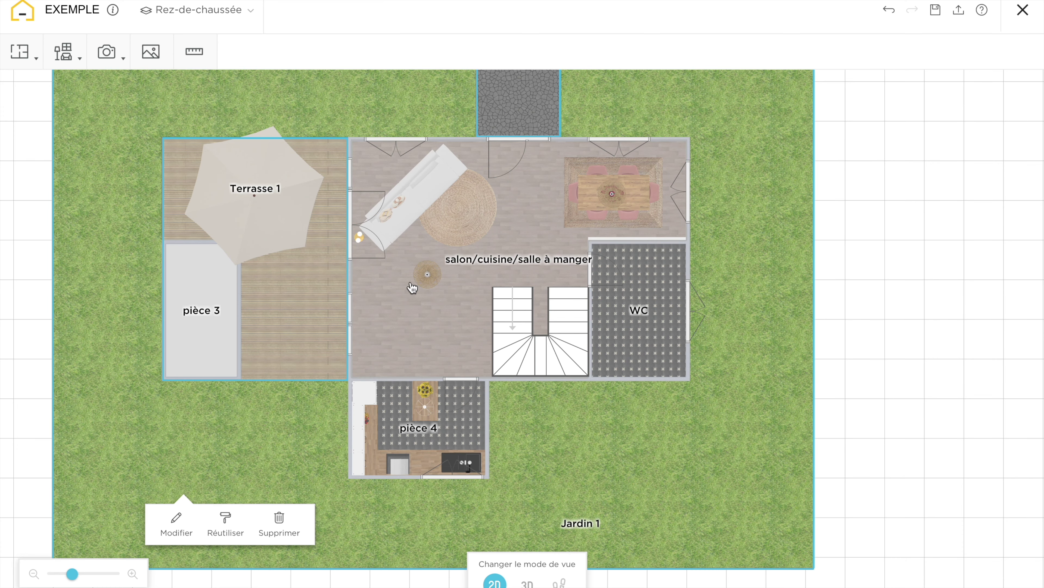
# Step: Move the living room's woven ceiling lamp over the centre of the round rug
pyautogui.click(429, 275)
pyautogui.moveTo(429, 274); pyautogui.dragTo(458, 210)
pyautogui.click(934, 300)
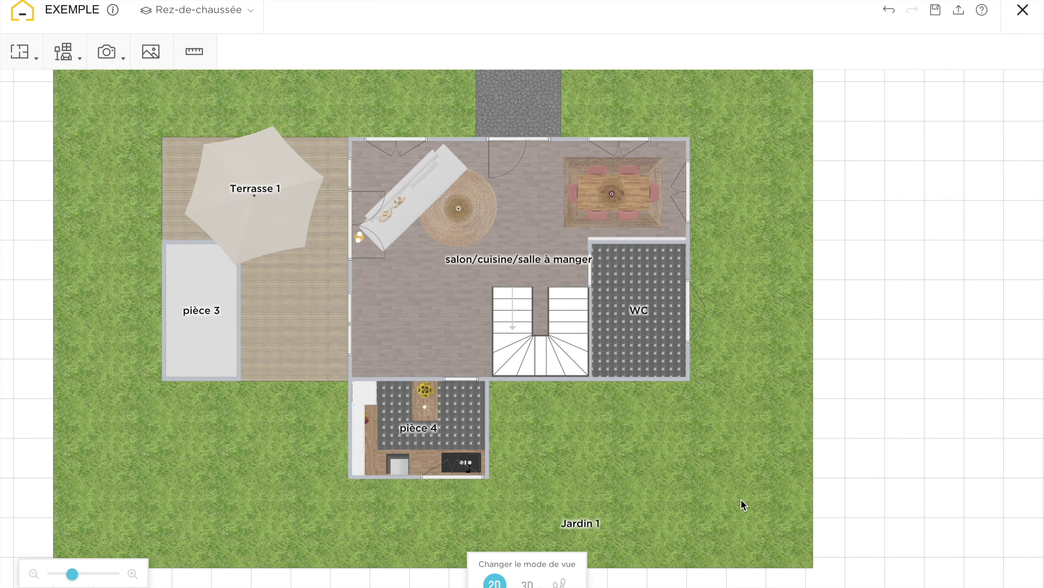
# Step: Examine the rearranged living room and the new kitchen from several angles in 3D
pyautogui.click(527, 583)
pyautogui.moveTo(687, 438); pyautogui.dragTo(583, 483)
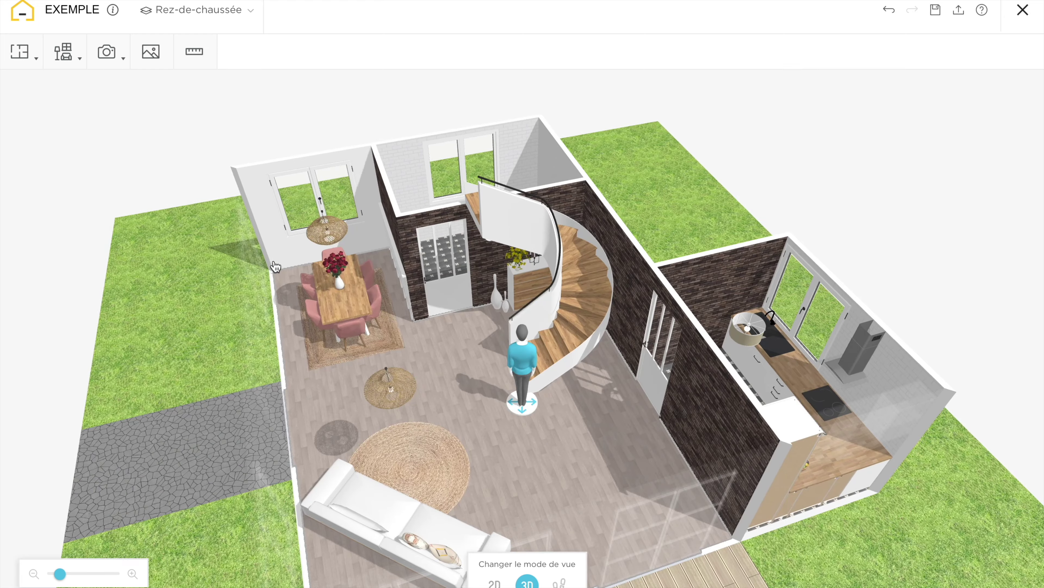
pyautogui.moveTo(275, 266); pyautogui.dragTo(284, 312)
pyautogui.click(482, 109)
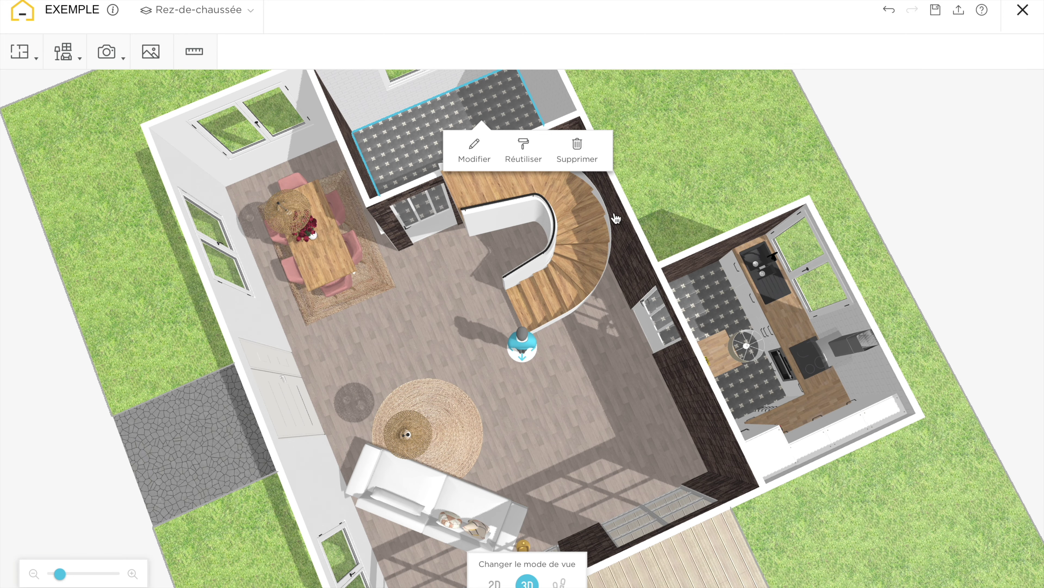
pyautogui.click(963, 143)
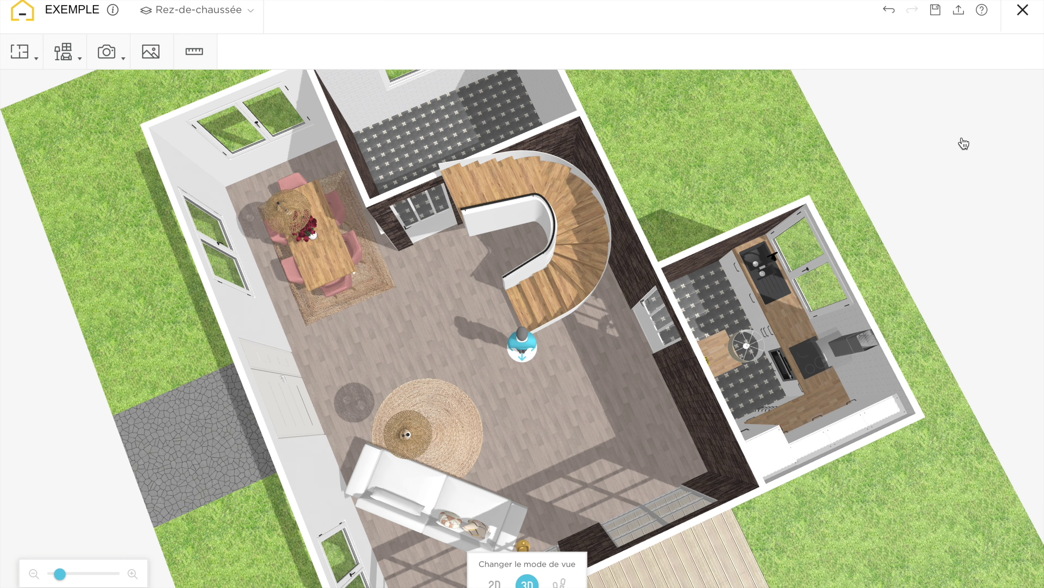